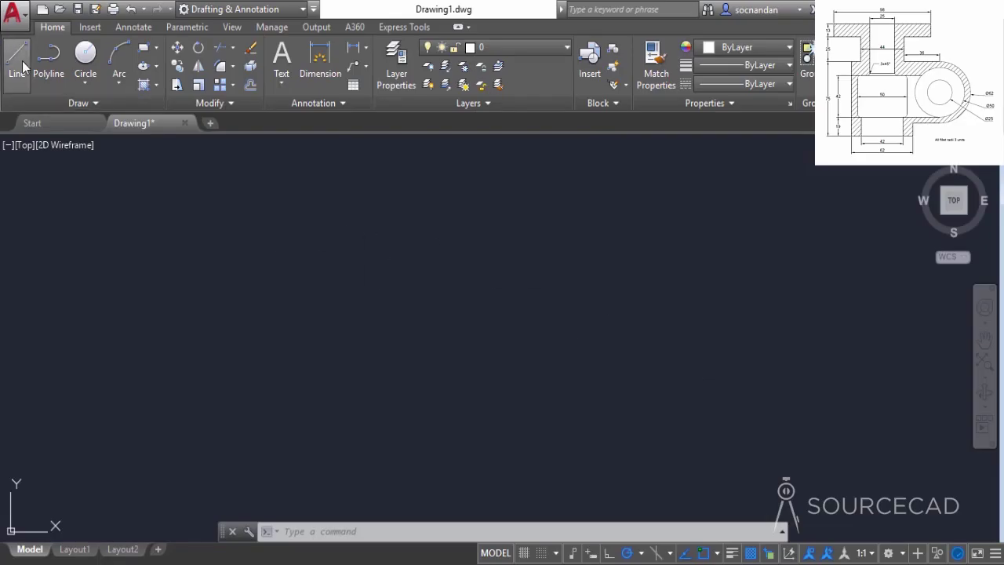
# Start the outline from the top-left with line lengths 98, 13, 27, 25, 36 and 62
pyautogui.click(22, 61)
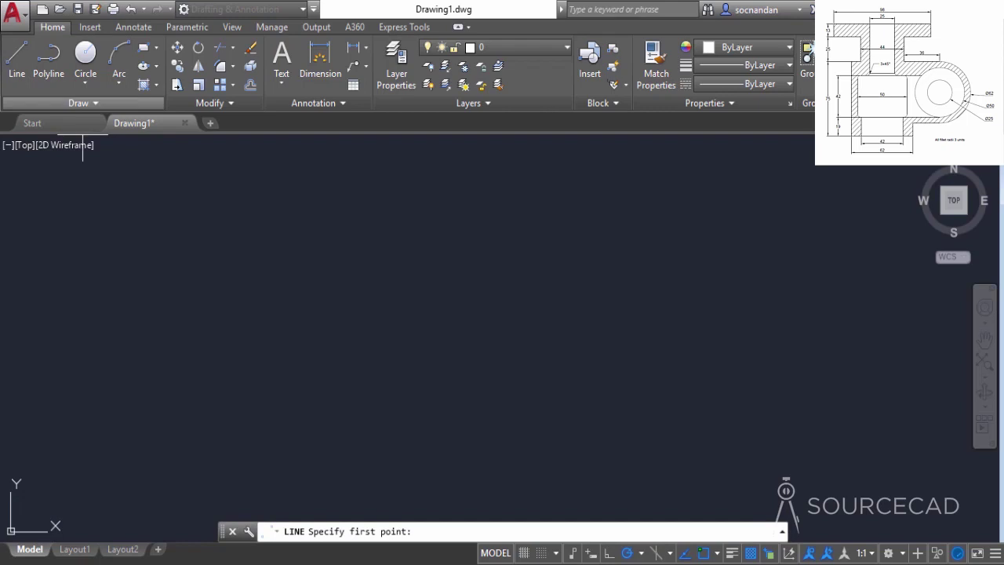
pyautogui.click(375, 263)
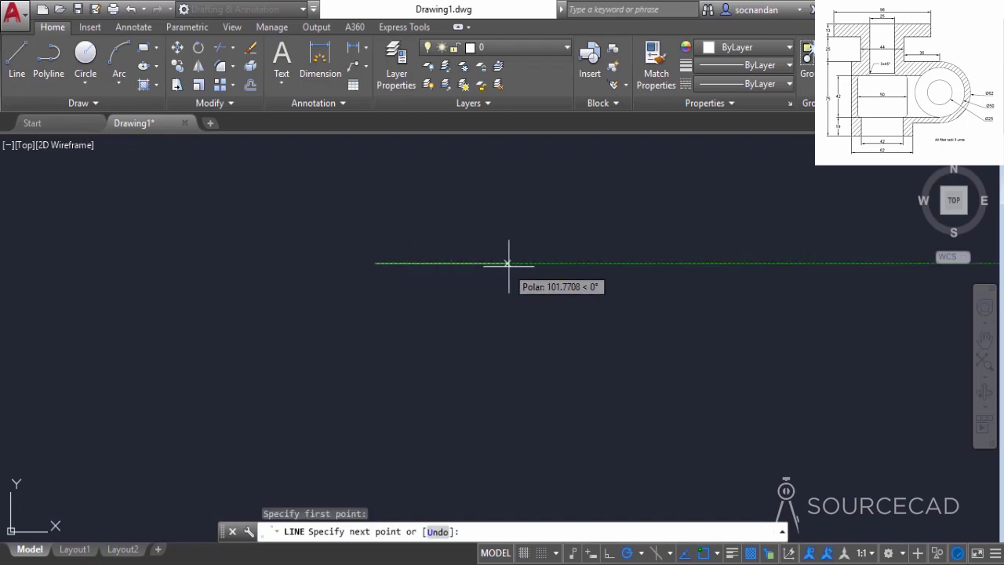
pyautogui.write('98')
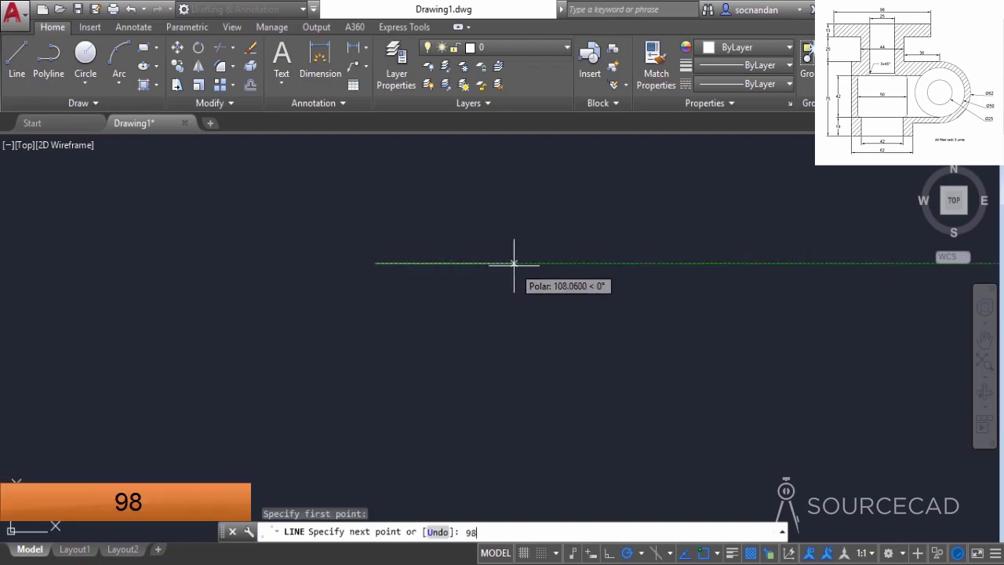
pyautogui.press('Return')
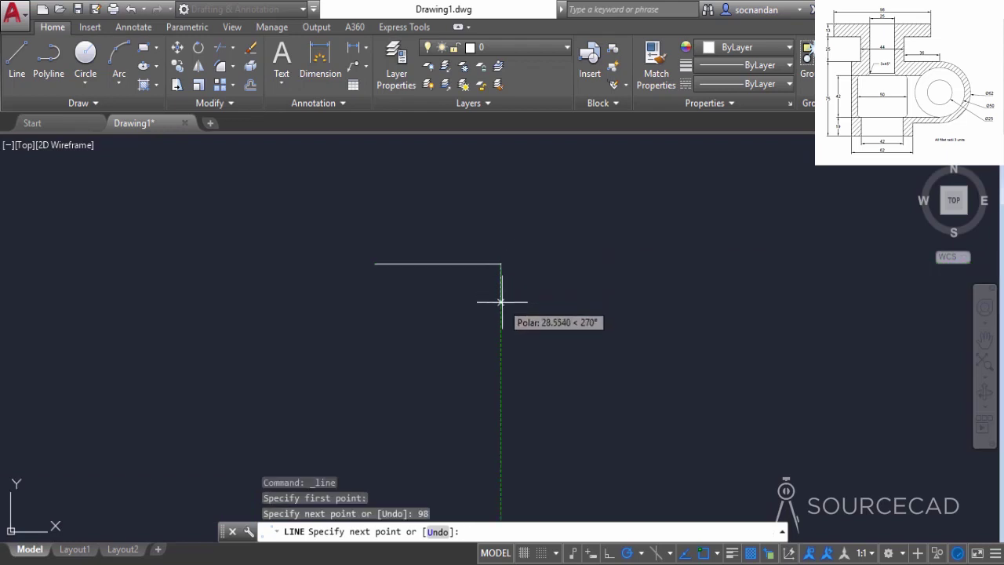
pyautogui.write('13')
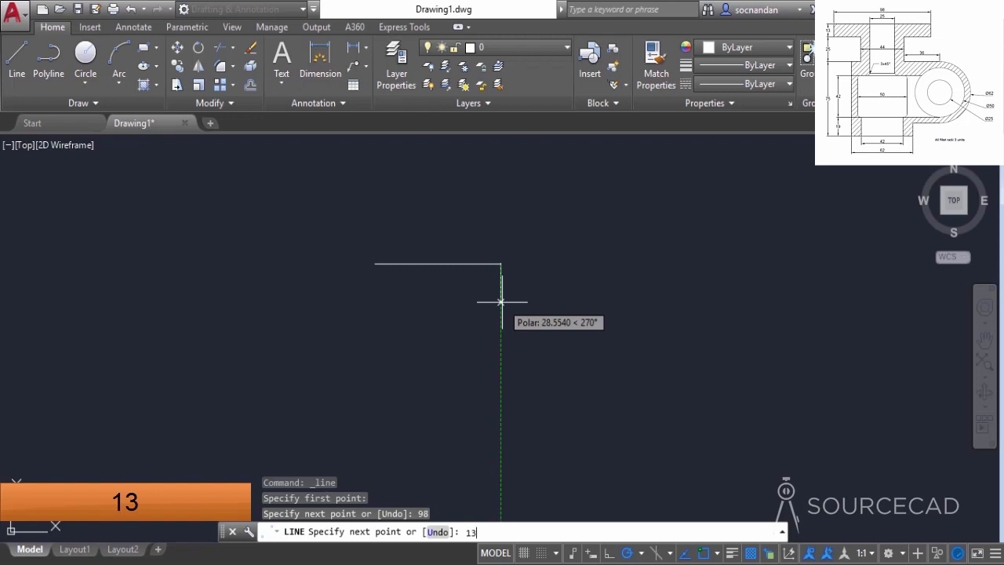
pyautogui.press('Return')
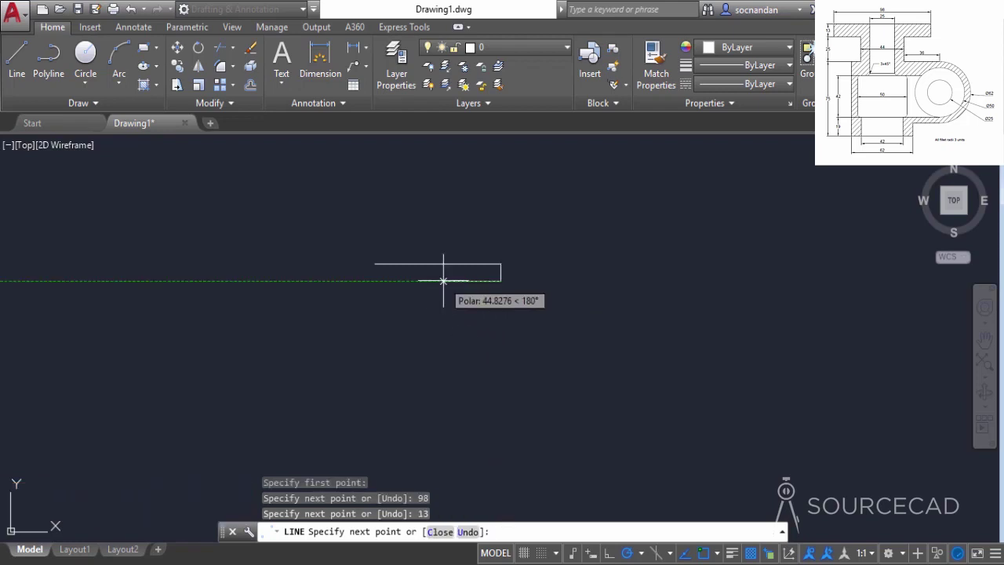
pyautogui.write('27')
pyautogui.press('Return')
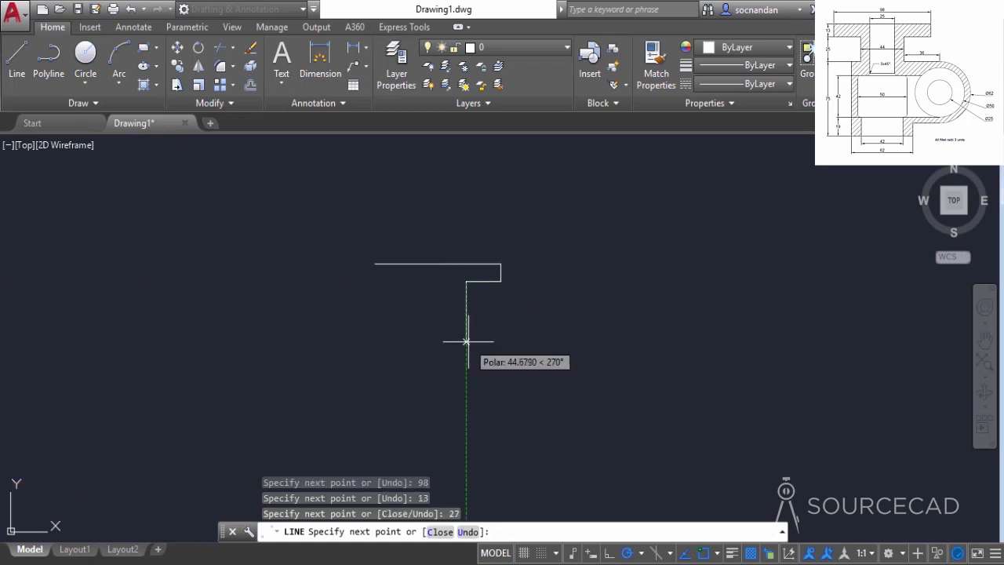
pyautogui.write('25')
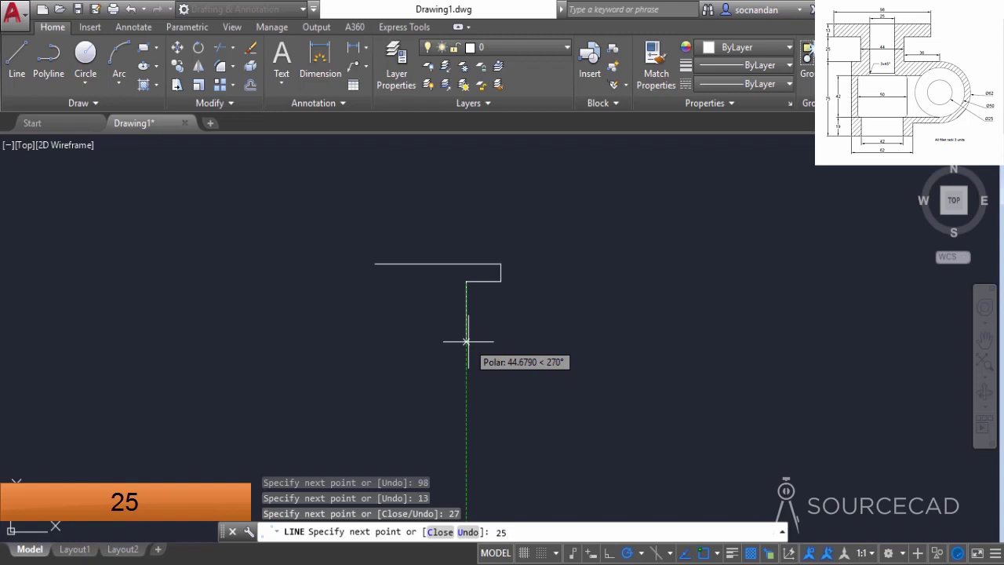
pyautogui.press('Return')
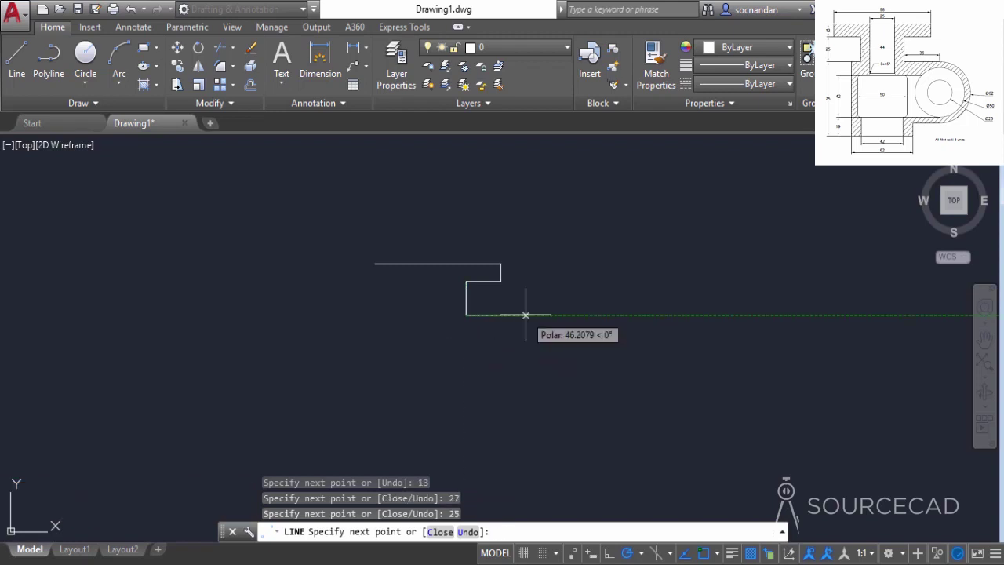
pyautogui.write('36')
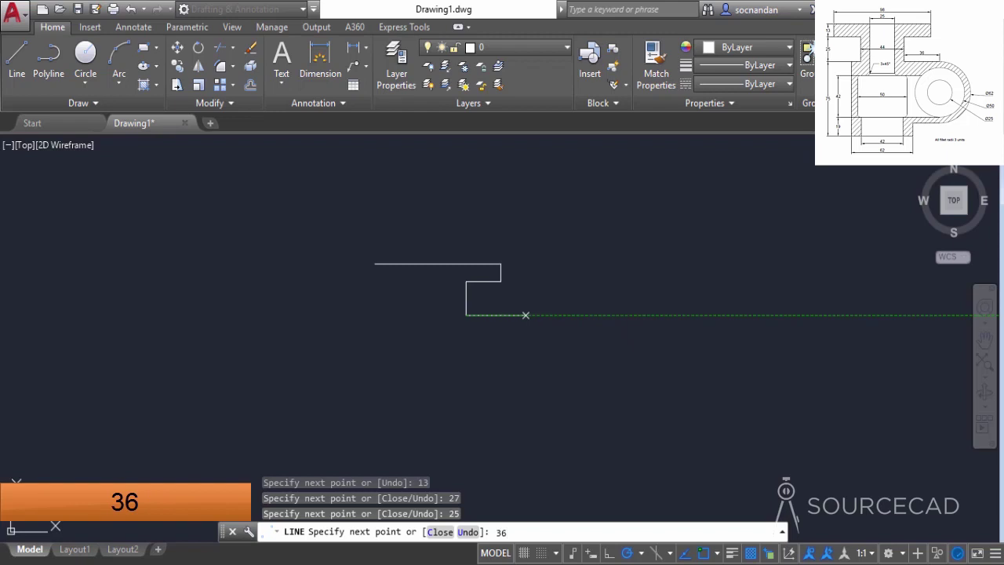
pyautogui.press('Return')
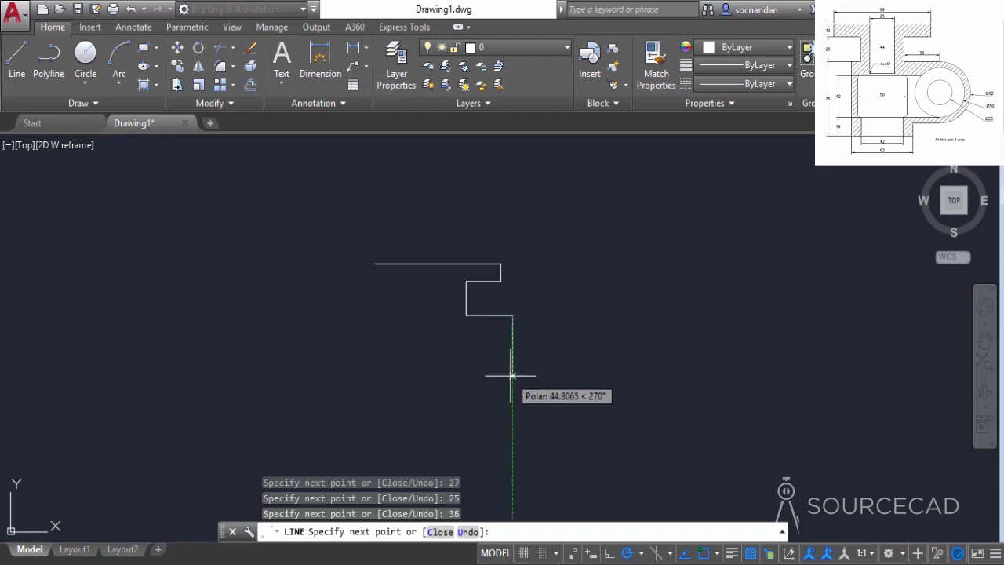
pyautogui.write('62')
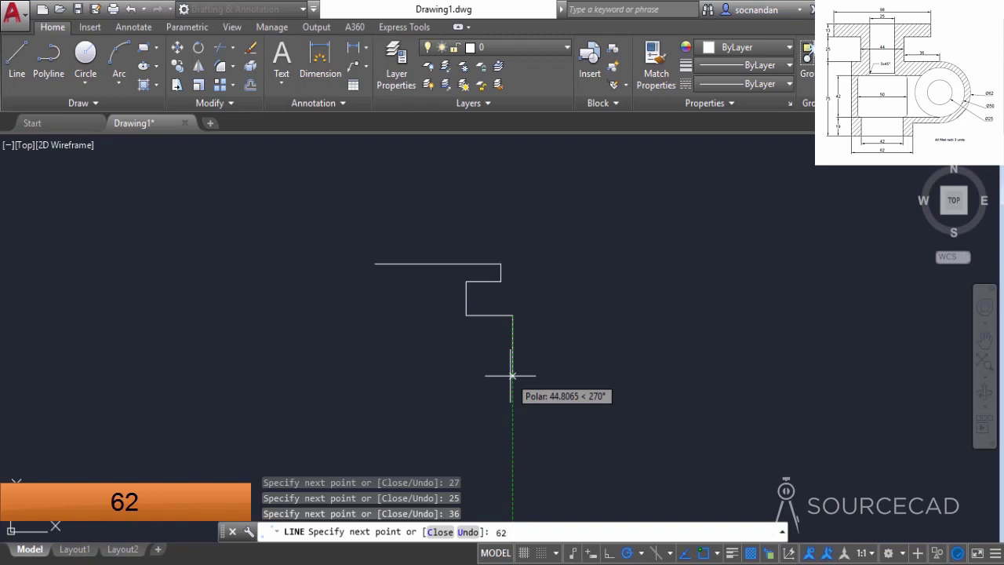
pyautogui.press('Return')
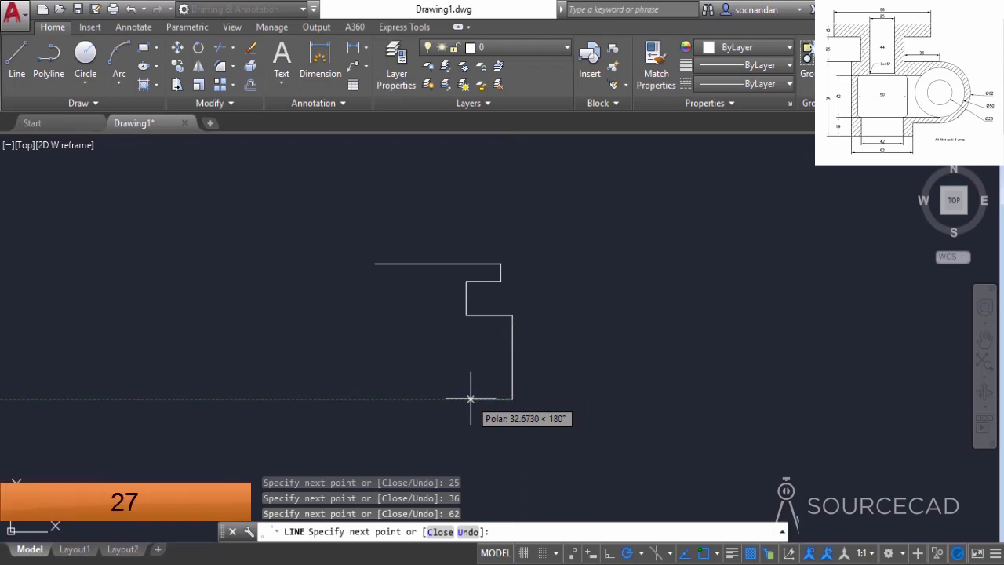
# Continue with lengths 27, 13, 62, 75, 9 and 25, then close the outline at the start point
pyautogui.write('27')
pyautogui.press('Return')
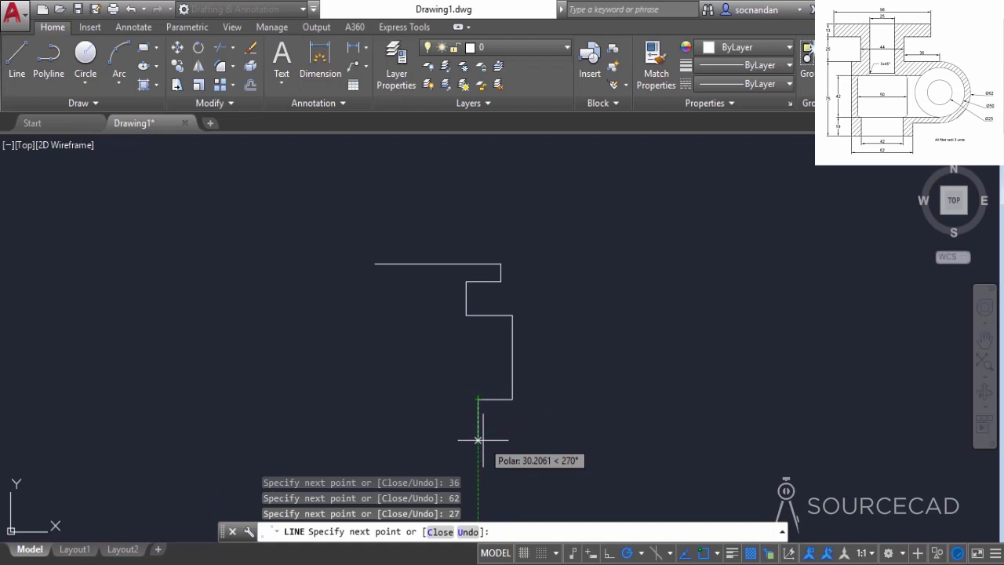
pyautogui.write('13')
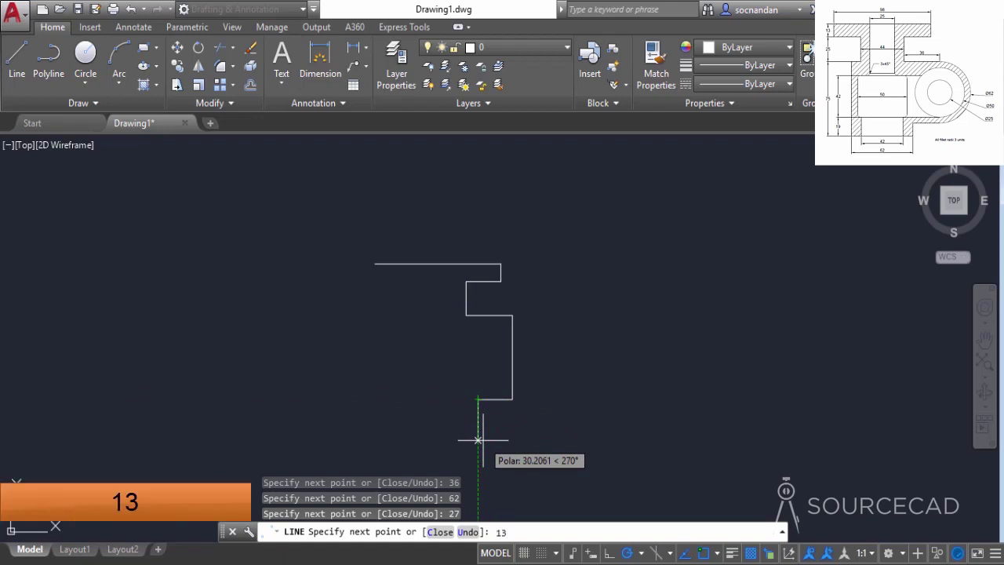
pyautogui.press('Return')
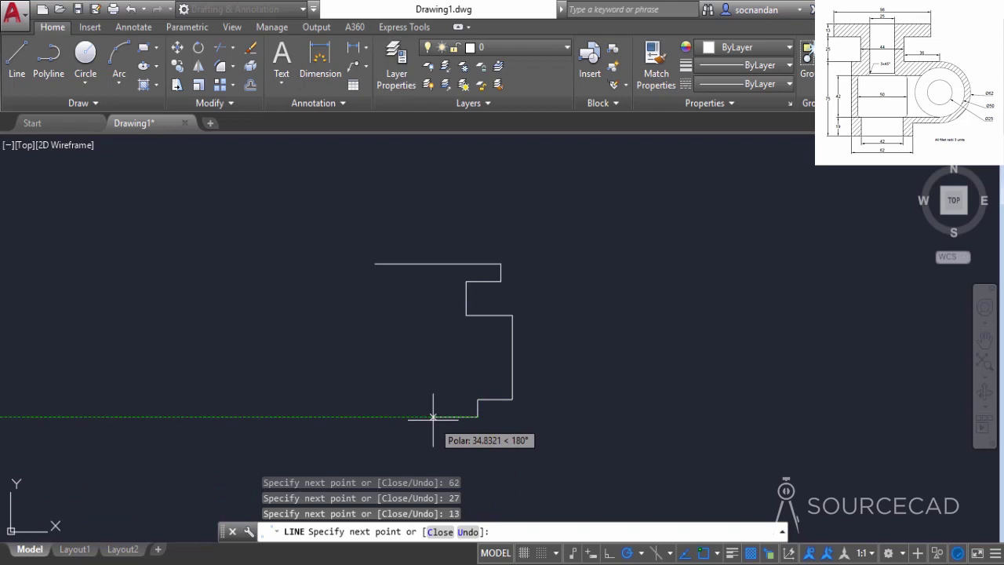
pyautogui.write('62')
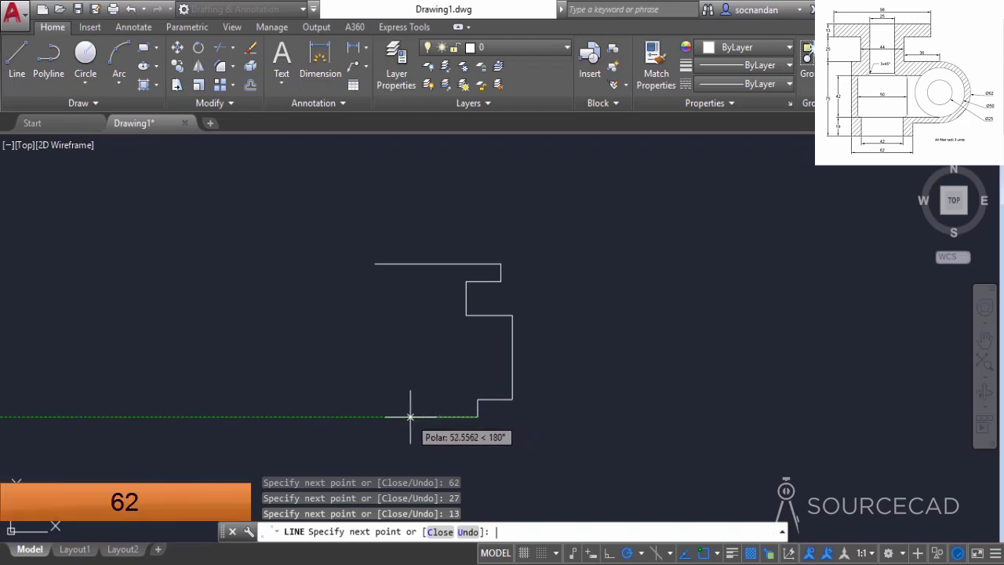
pyautogui.press('Return')
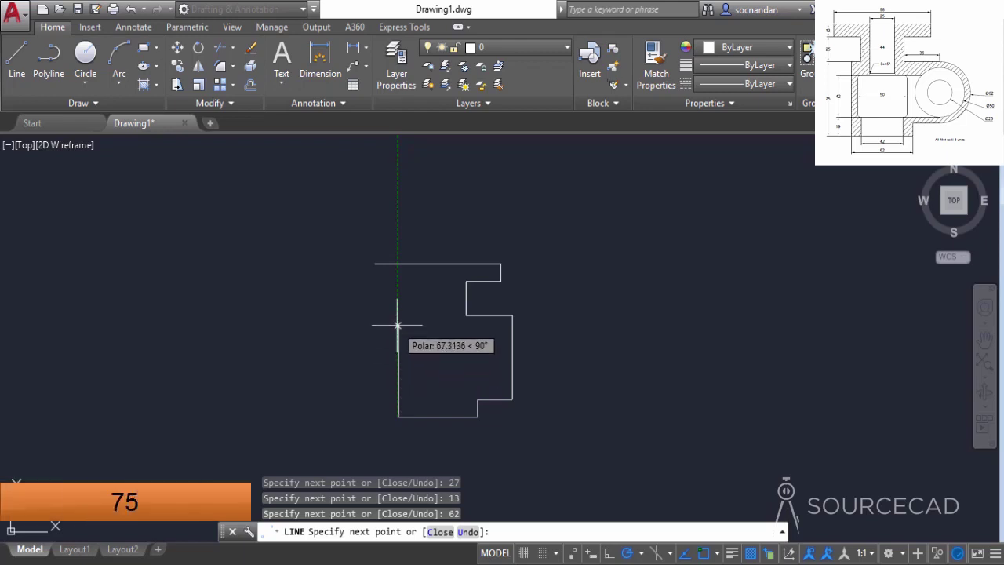
pyautogui.write('75')
pyautogui.press('Return')
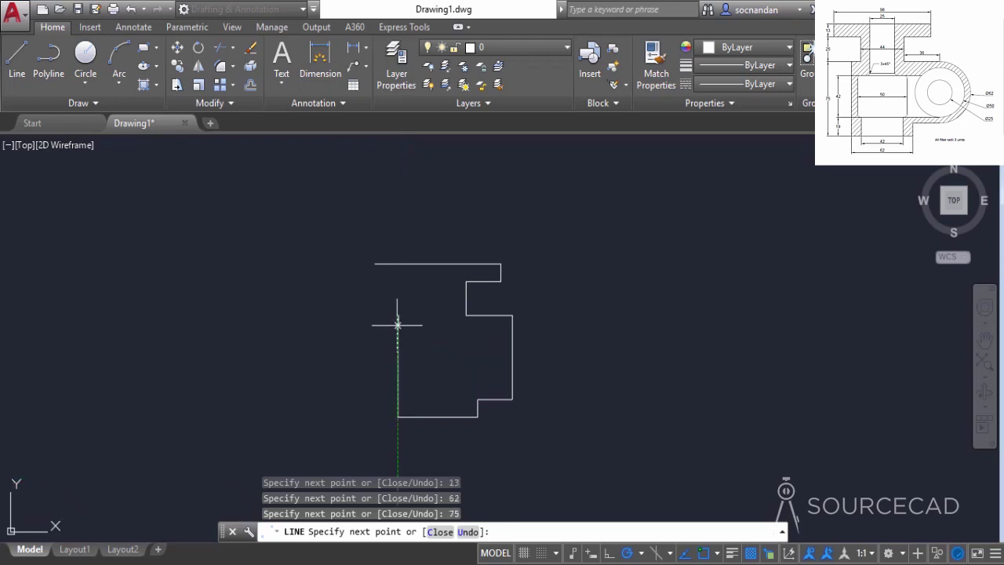
pyautogui.write('9')
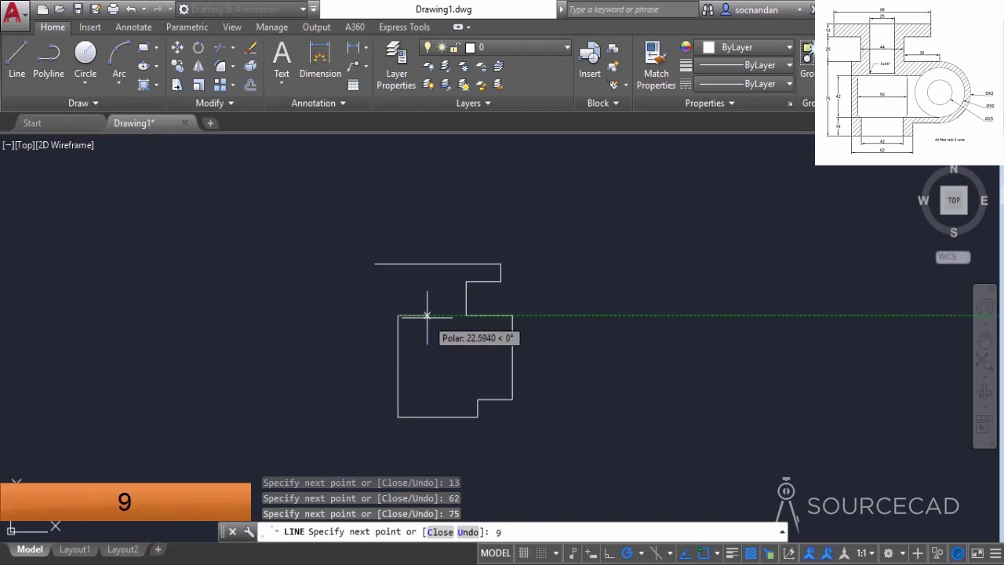
pyautogui.press('Return')
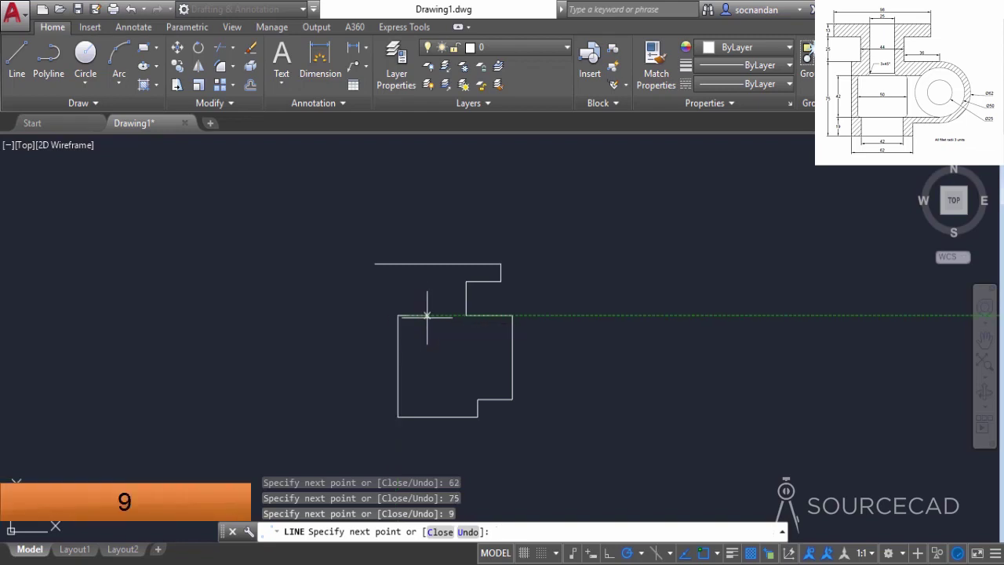
pyautogui.write('25')
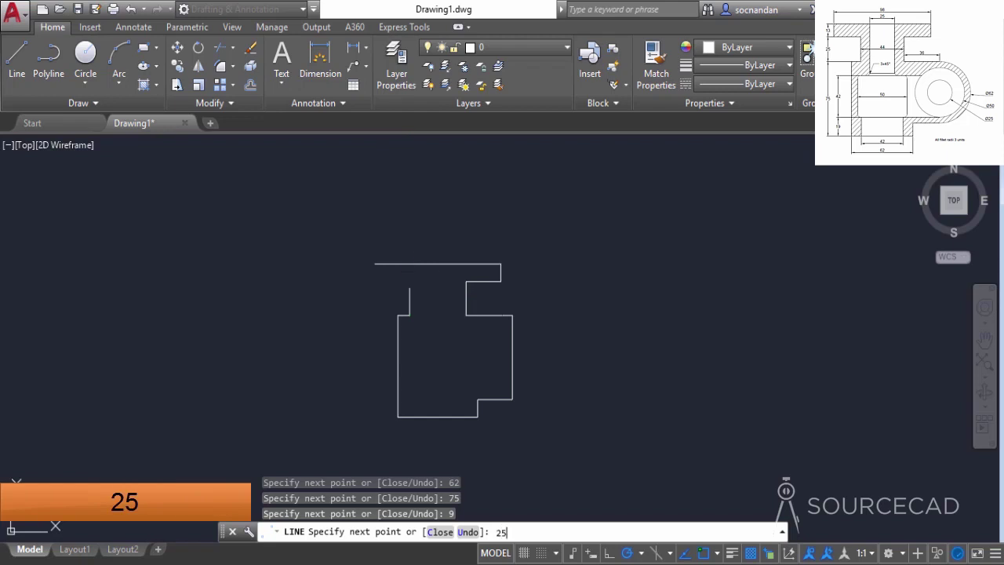
pyautogui.press('Return')
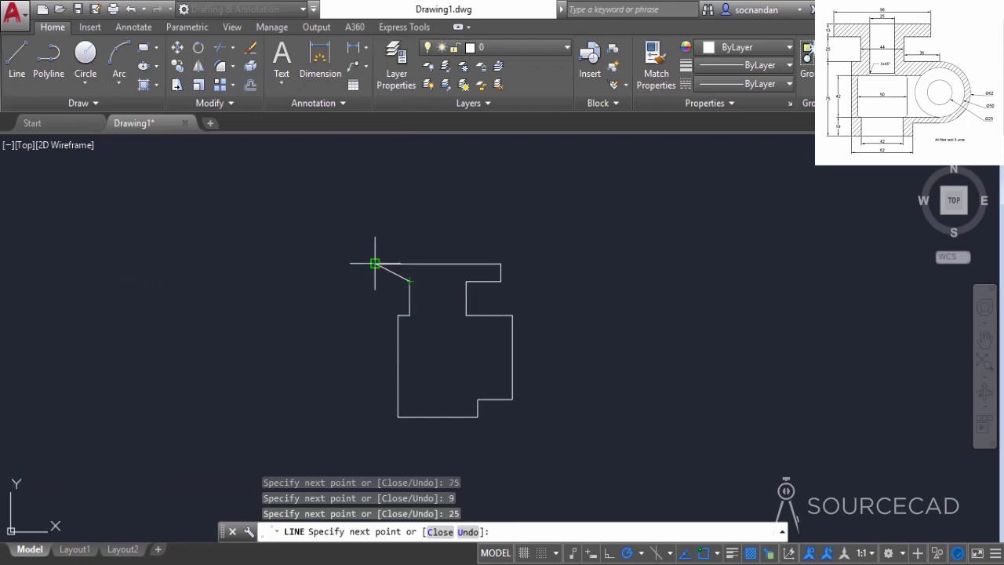
pyautogui.click(374, 281)
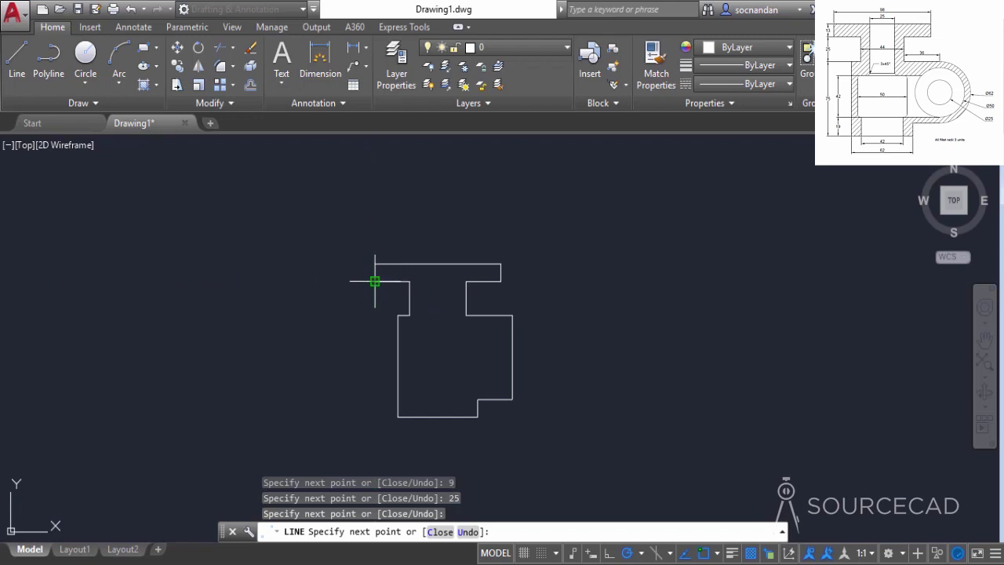
pyautogui.click(374, 263)
pyautogui.rightClick(402, 224)
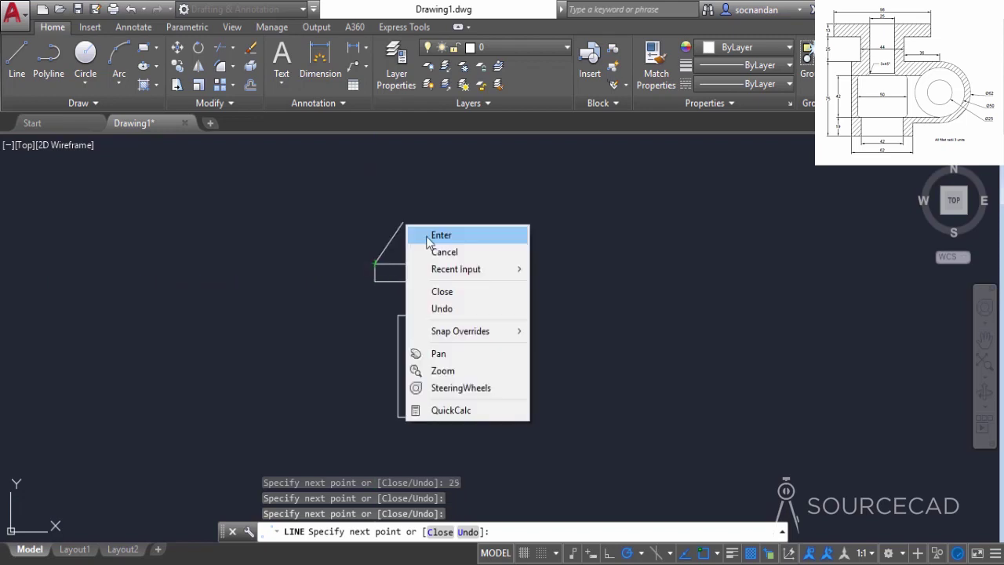
pyautogui.click(415, 230)
pyautogui.scroll(2, 460, 342)
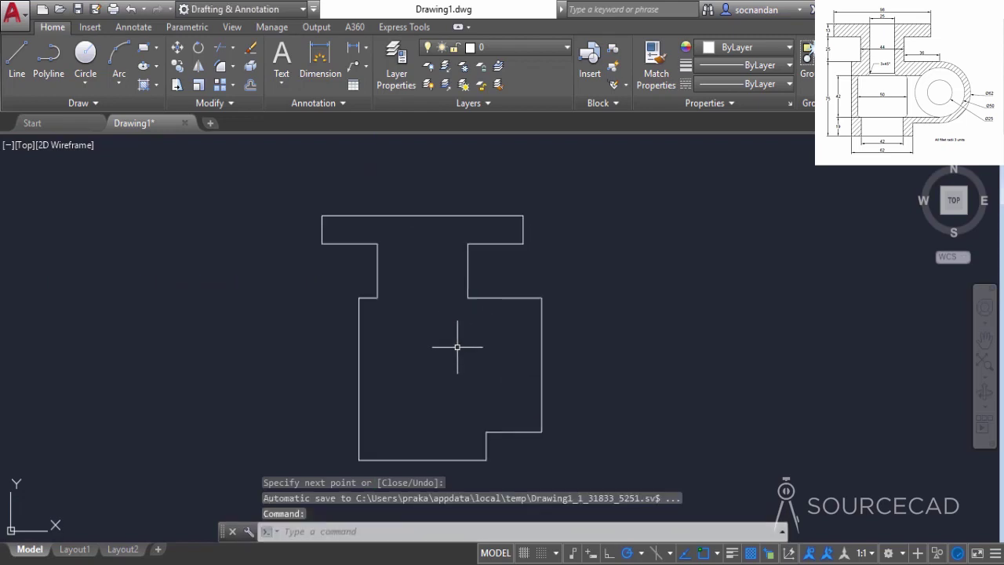
# Draw a large circle centred on the body's right-edge midpoint, passing through the corner above
pyautogui.moveTo(457, 343); pyautogui.dragTo(498, 346, button='middle')
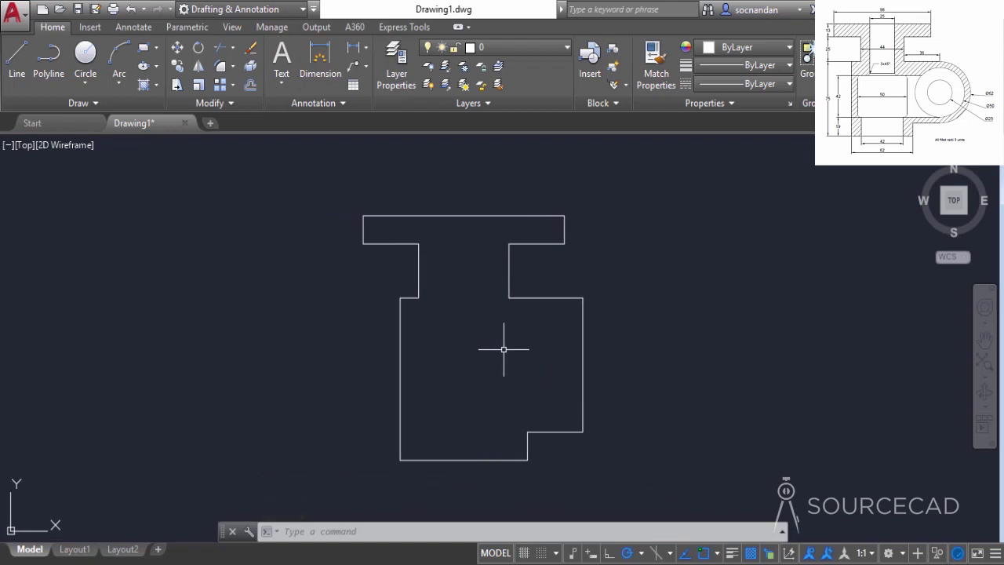
pyautogui.click(86, 53)
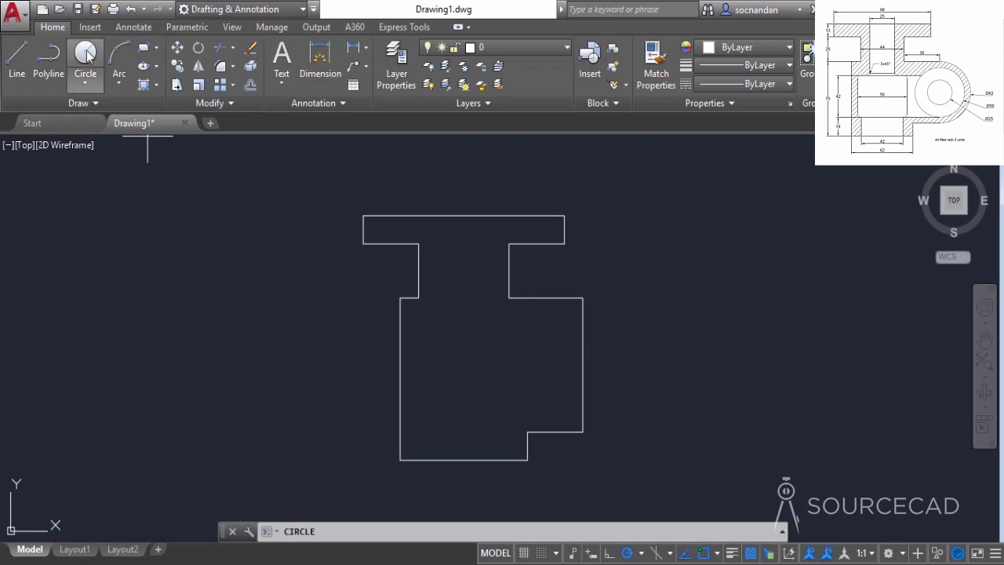
pyautogui.click(583, 364)
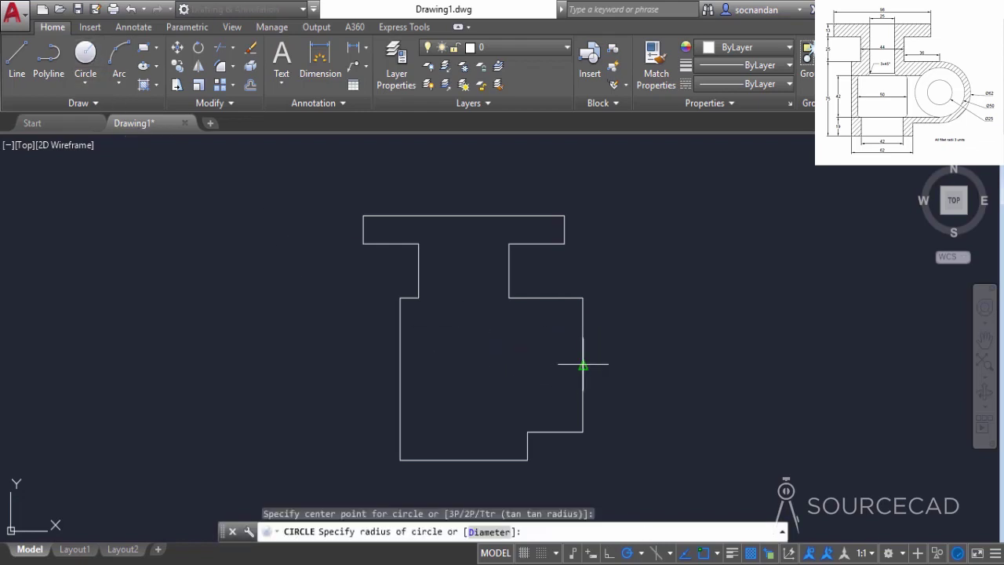
pyautogui.click(583, 299)
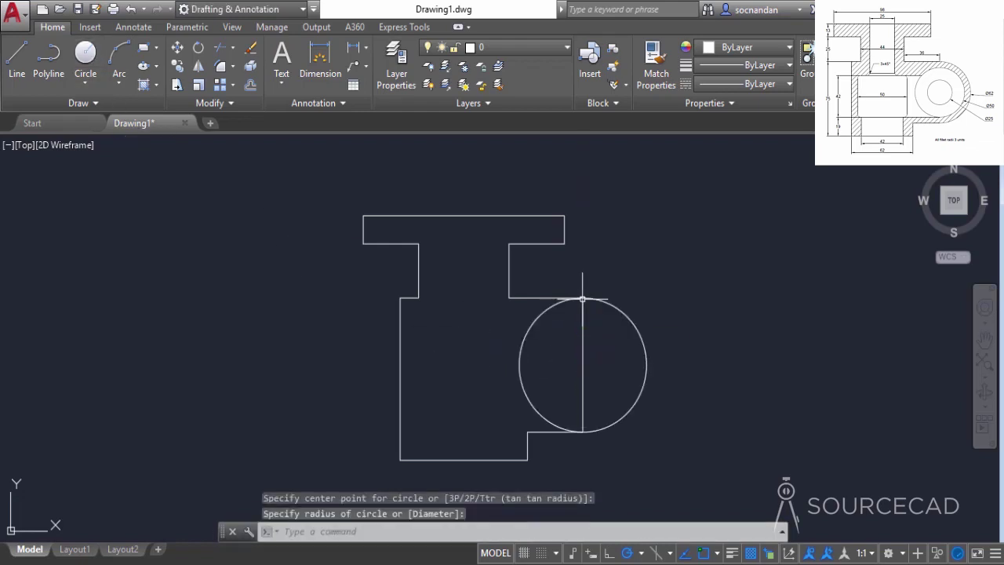
# Add two concentric circles at that centre: radius 25 and diameter 25
pyautogui.click(87, 53)
pyautogui.click(583, 364)
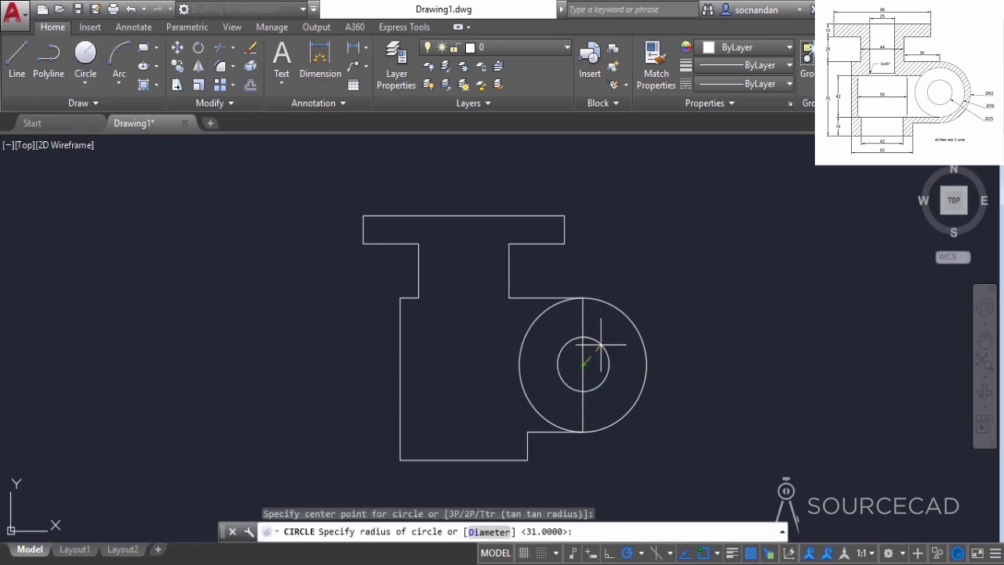
pyautogui.write('25')
pyautogui.press('Return')
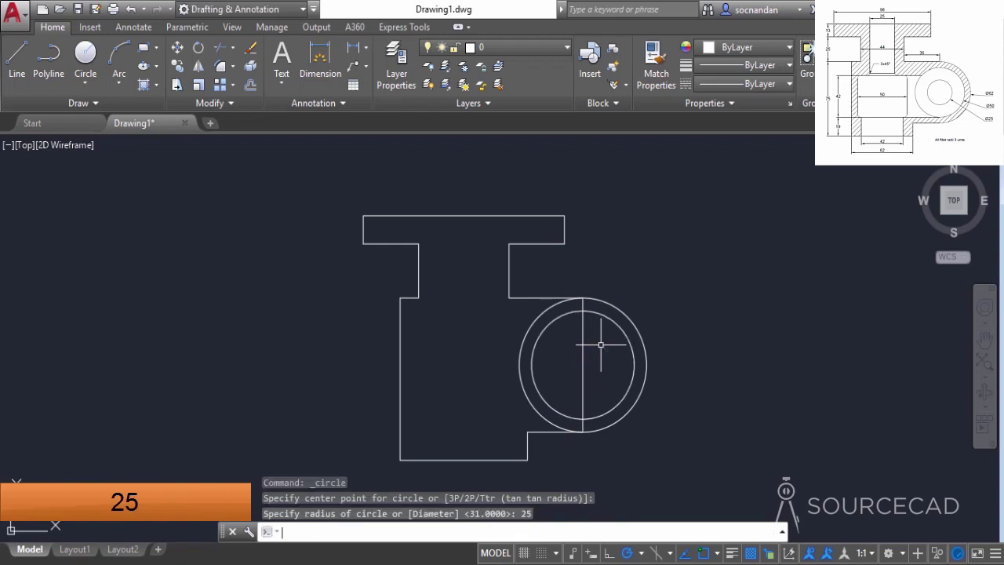
pyautogui.press('Return')
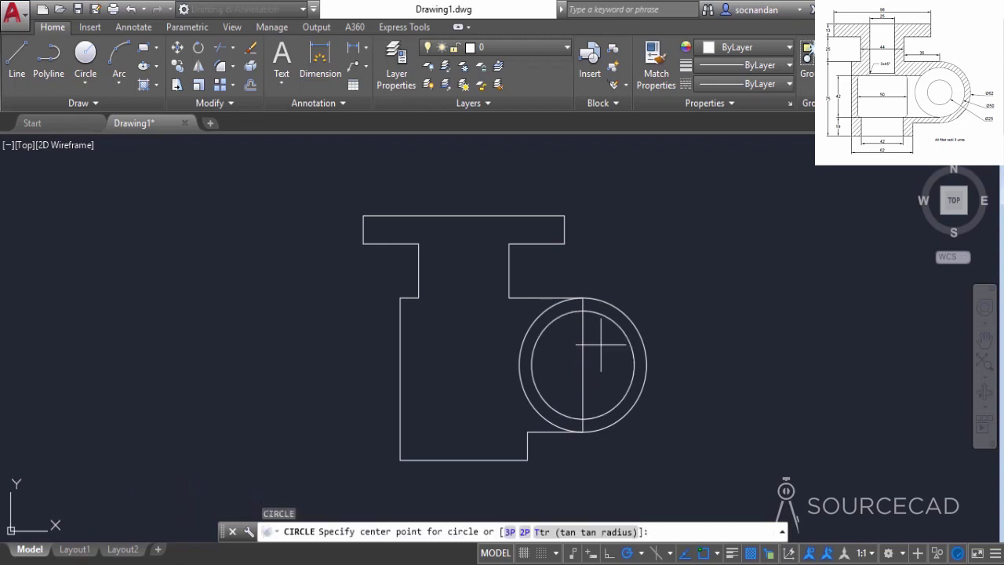
pyautogui.click(581, 363)
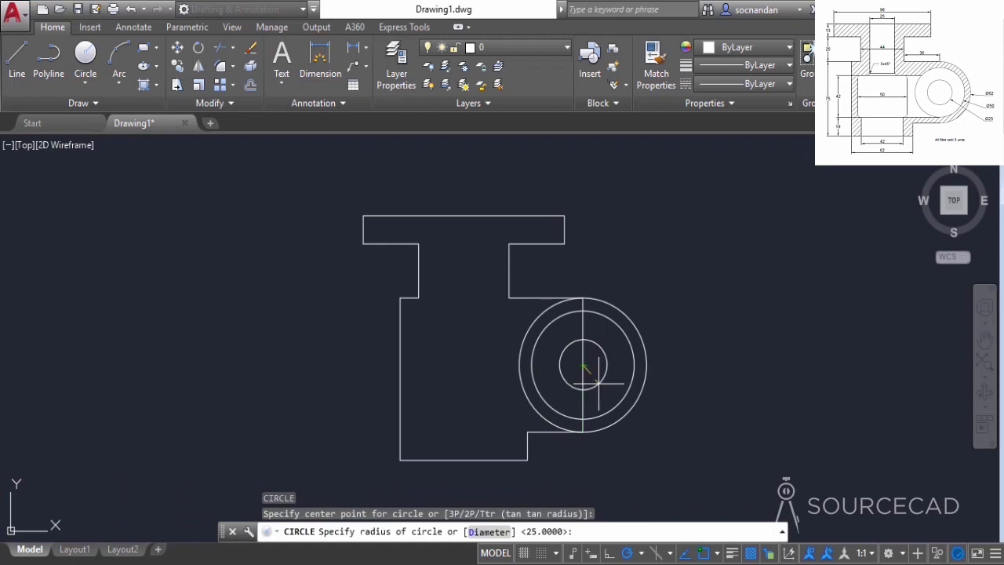
pyautogui.write('25')
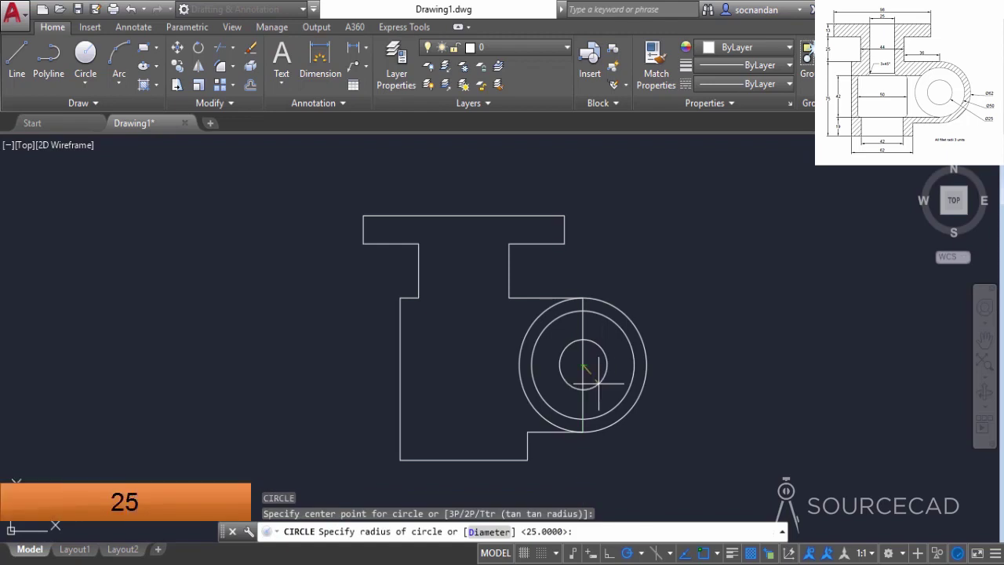
pyautogui.write('d')
pyautogui.press('Return')
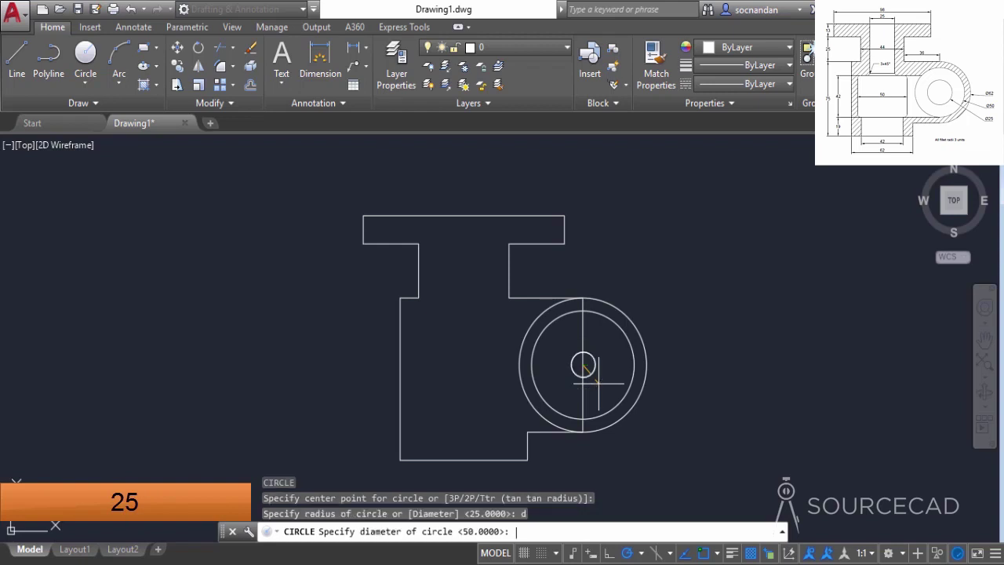
pyautogui.write('25')
pyautogui.press('Return')
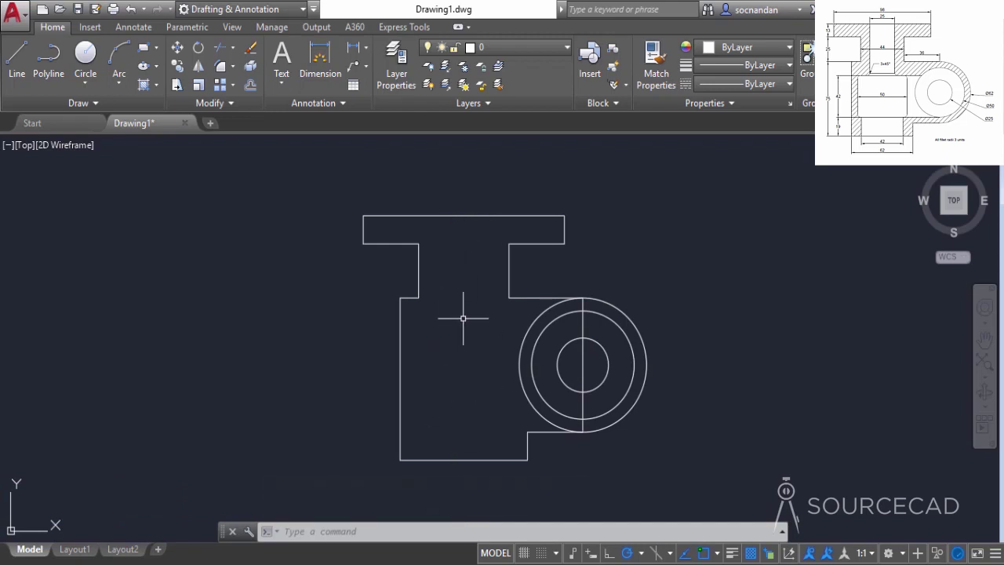
pyautogui.click(148, 49)
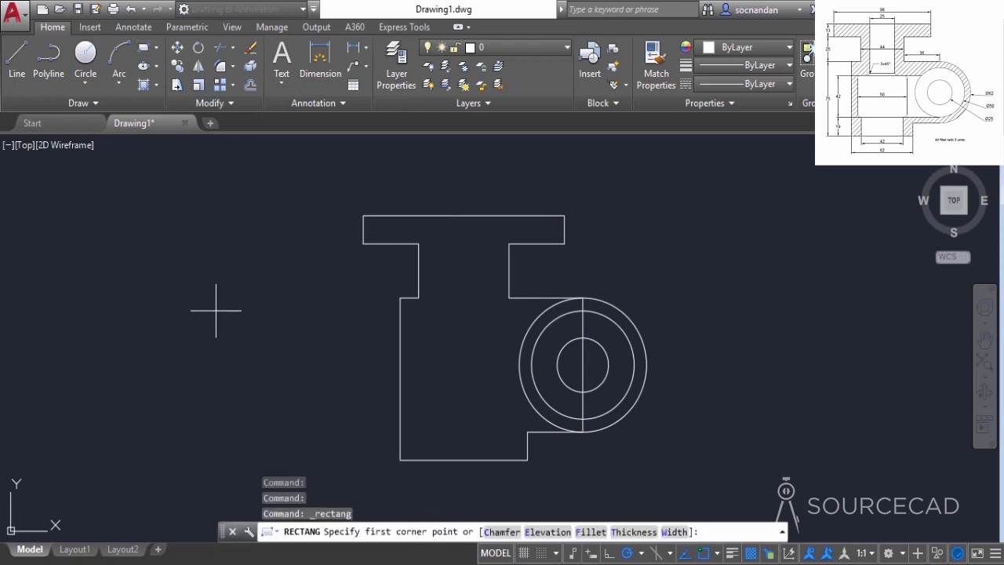
pyautogui.click(218, 251)
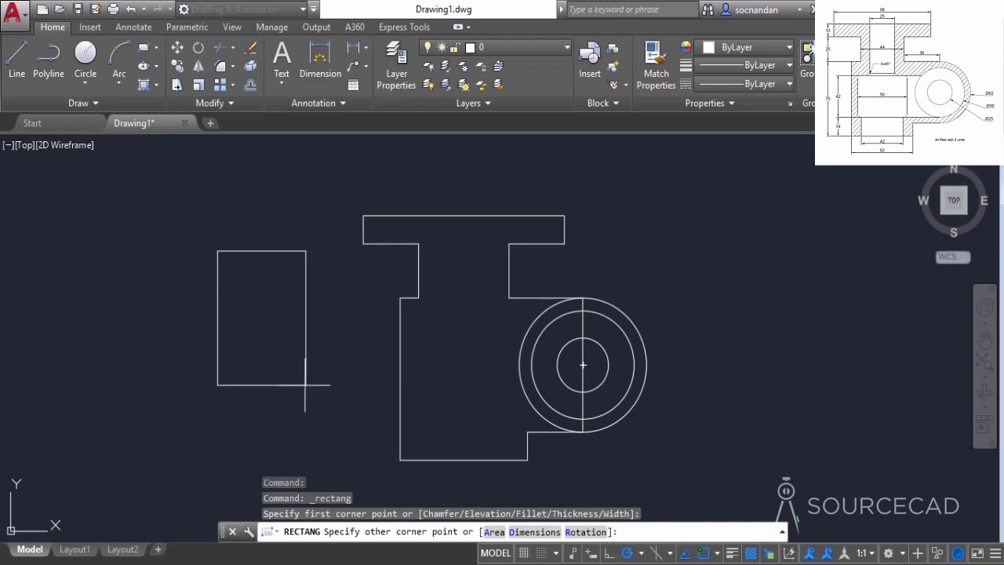
pyautogui.write('@')
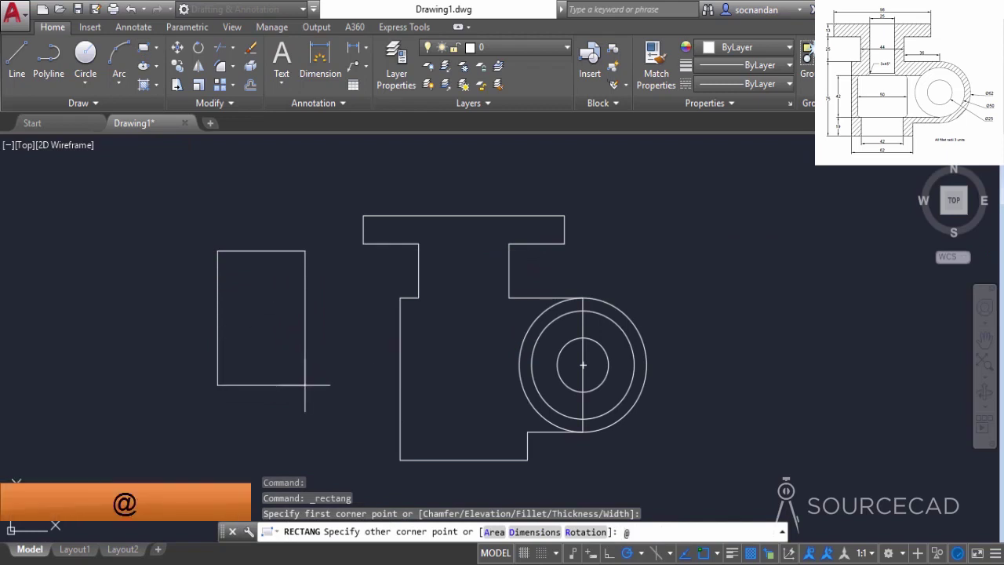
pyautogui.write('25')
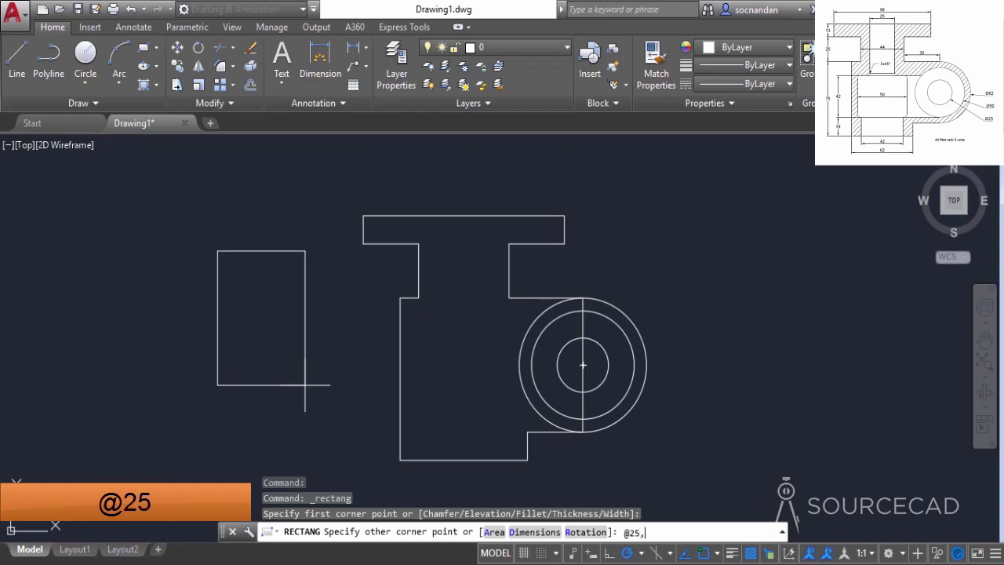
pyautogui.write(',50')
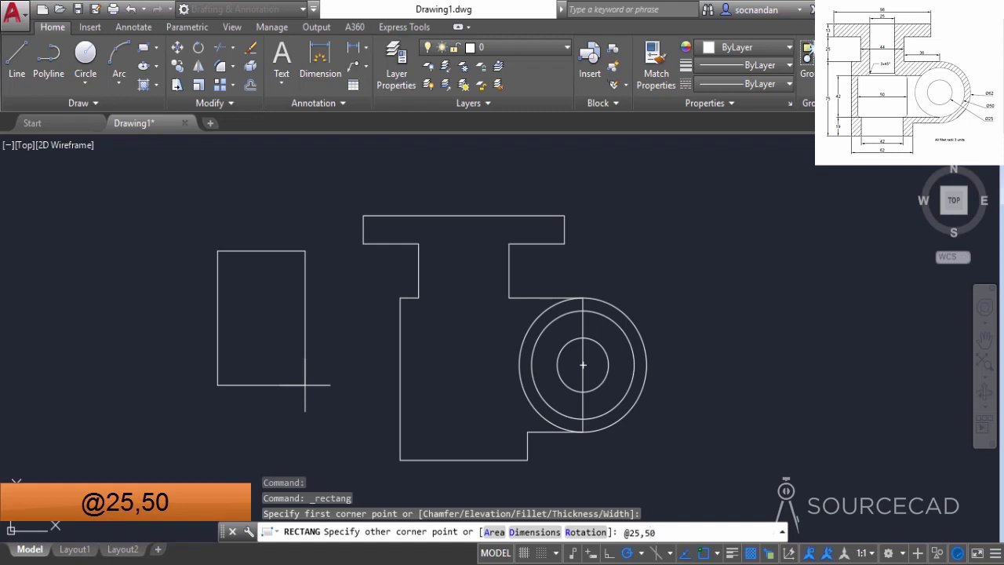
pyautogui.press('Return')
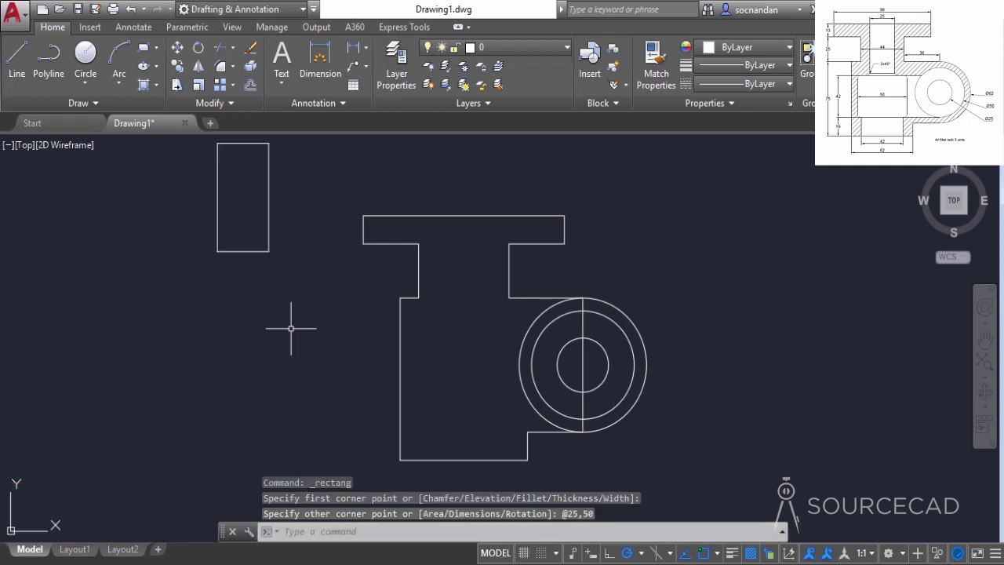
pyautogui.moveTo(291, 239); pyautogui.dragTo(325, 287, button='middle')
# Move the 25 by 50 rectangle from its top midpoint to the flange's top-edge midpoint
pyautogui.click(321, 261)
pyautogui.click(265, 206)
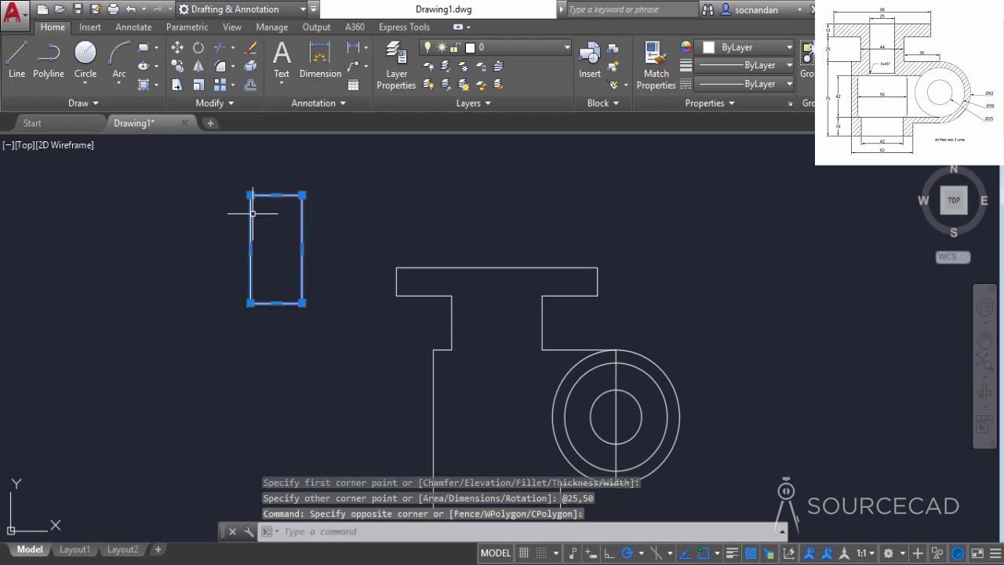
pyautogui.click(177, 49)
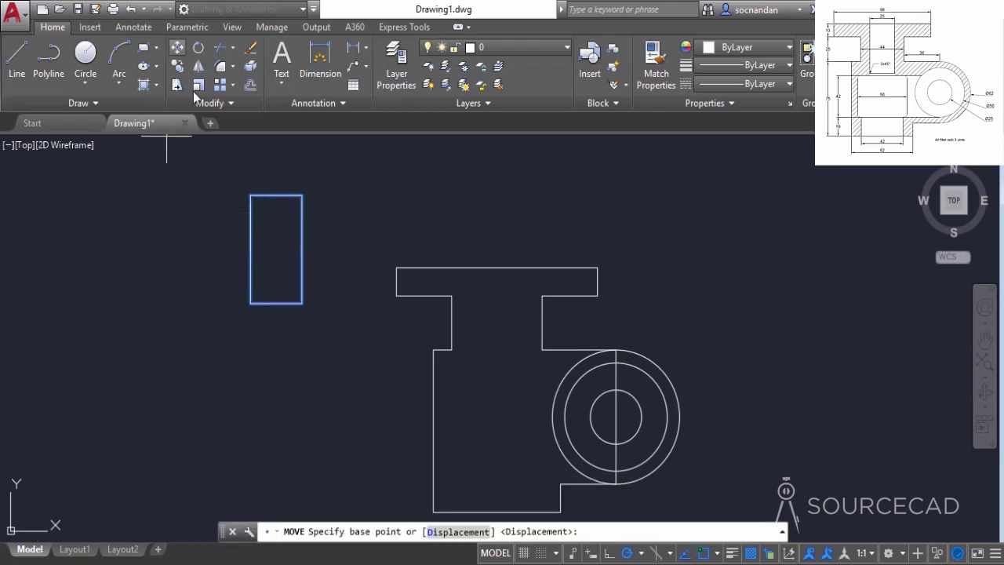
pyautogui.click(275, 194)
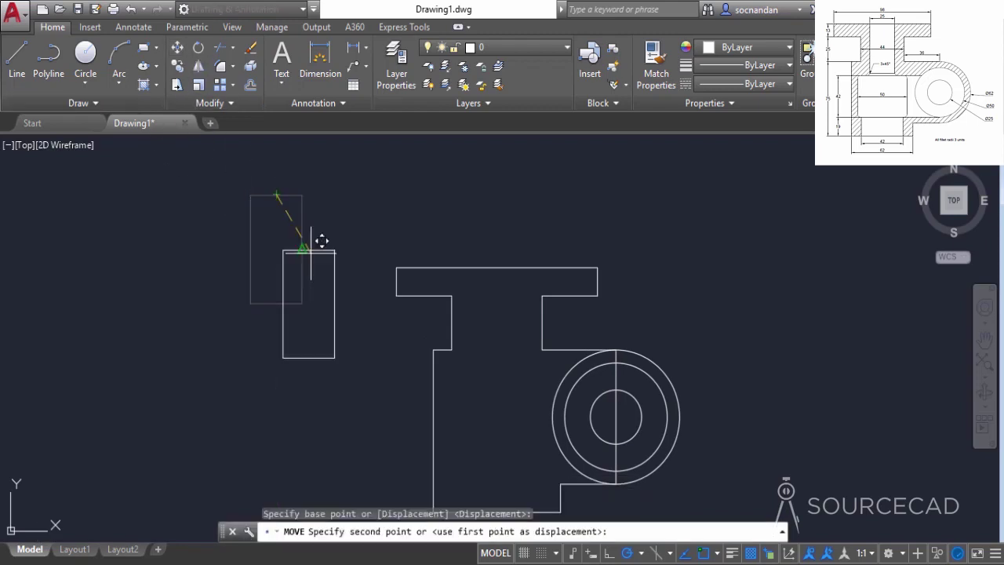
pyautogui.click(497, 268)
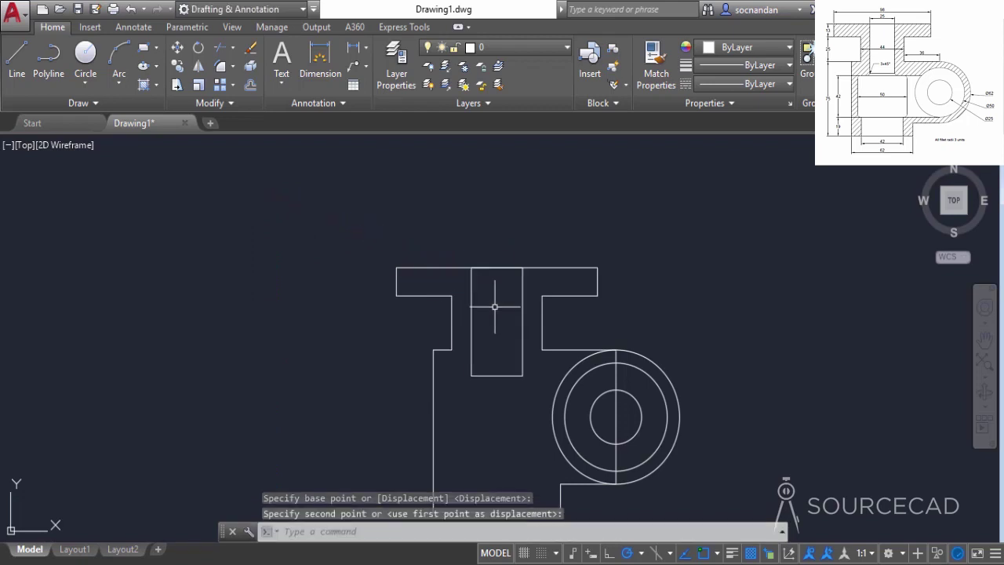
pyautogui.moveTo(556, 328); pyautogui.dragTo(530, 267, button='middle')
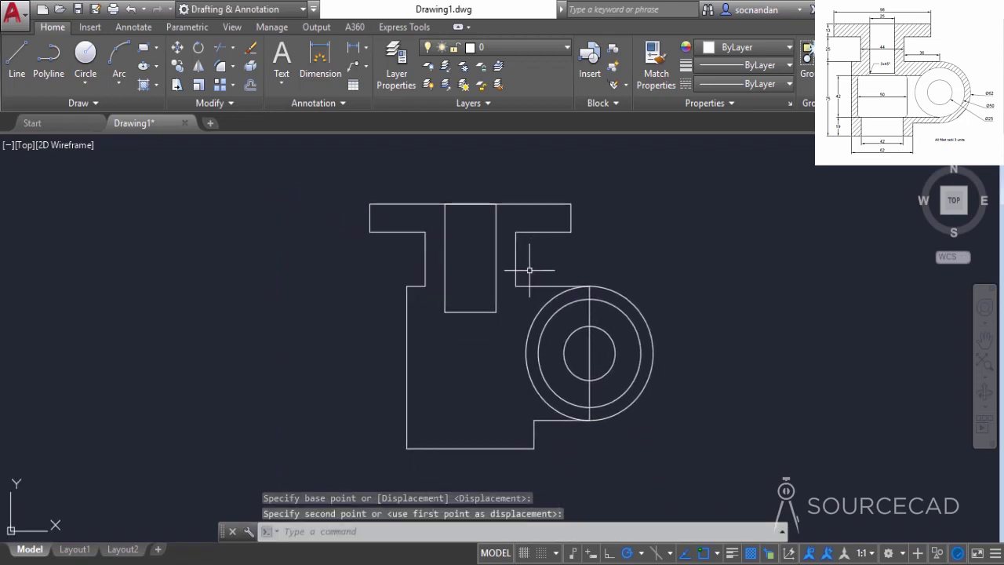
pyautogui.scroll(2, 443, 312)
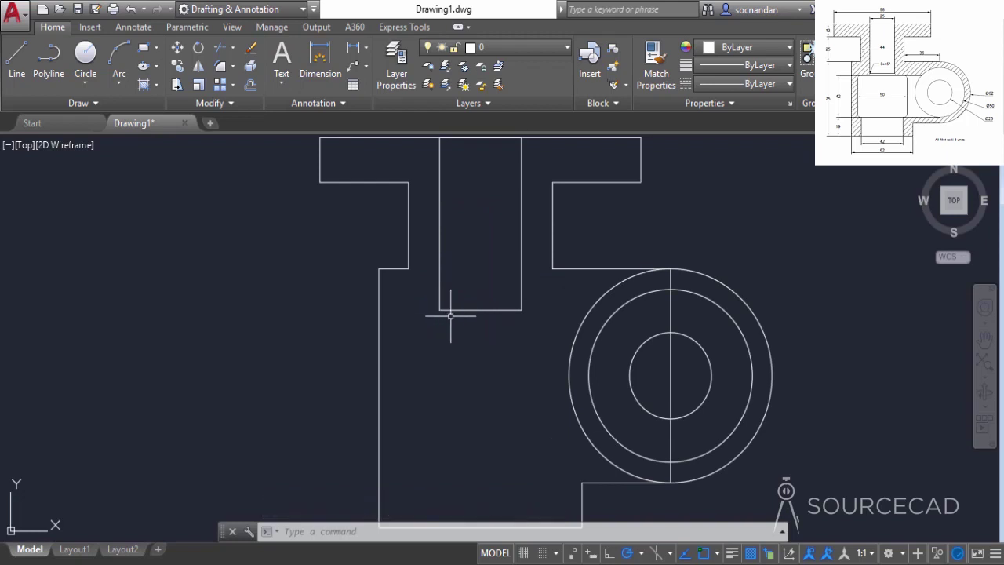
# Draw an @3<-45 line from the bore rectangle's lower-right corner
pyautogui.click(16, 61)
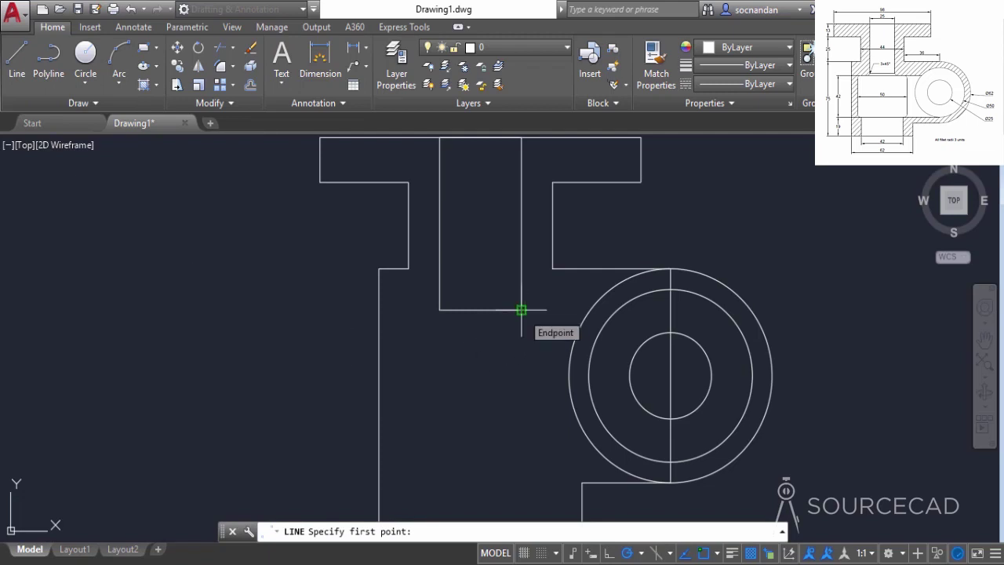
pyautogui.click(521, 310)
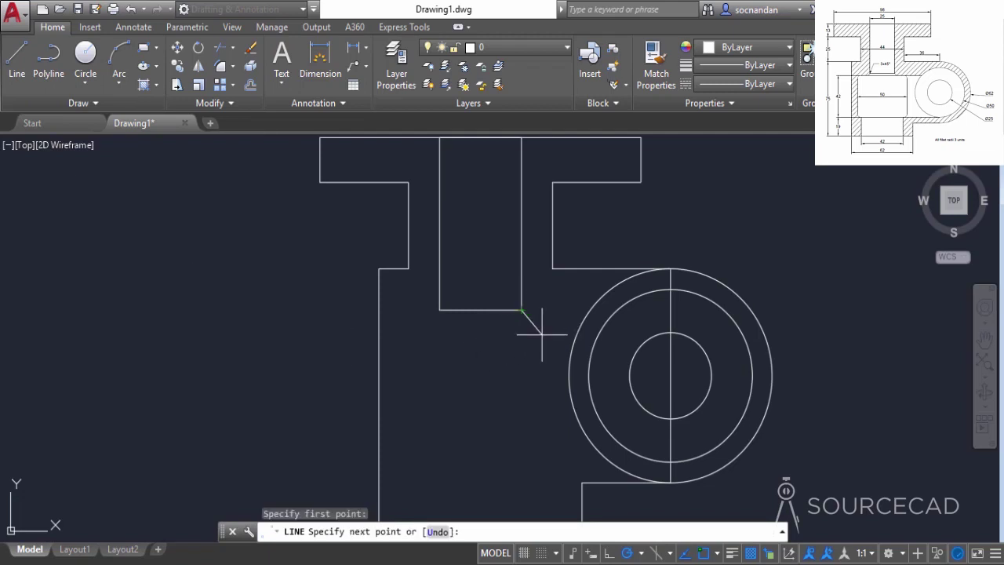
pyautogui.write('@')
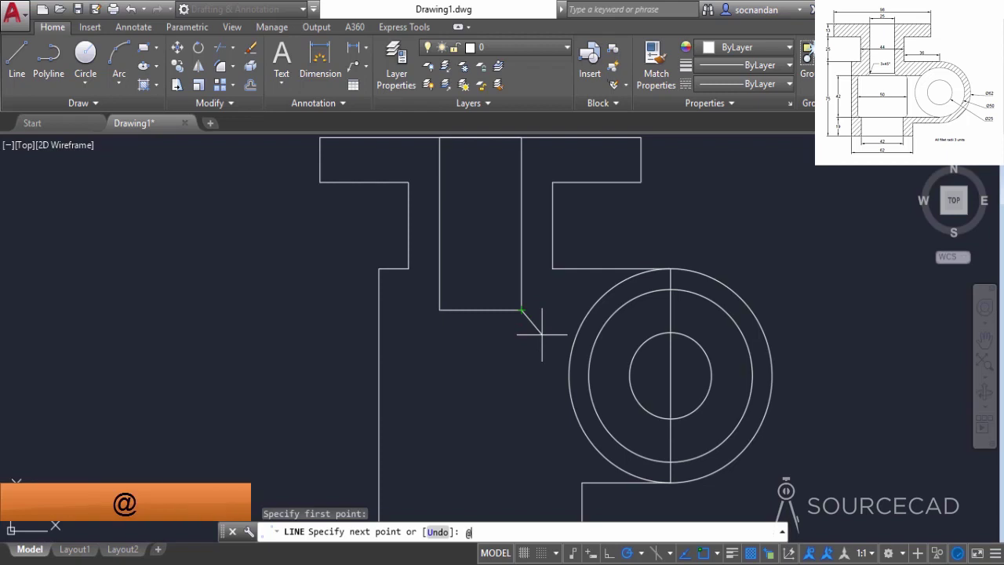
pyautogui.write('3')
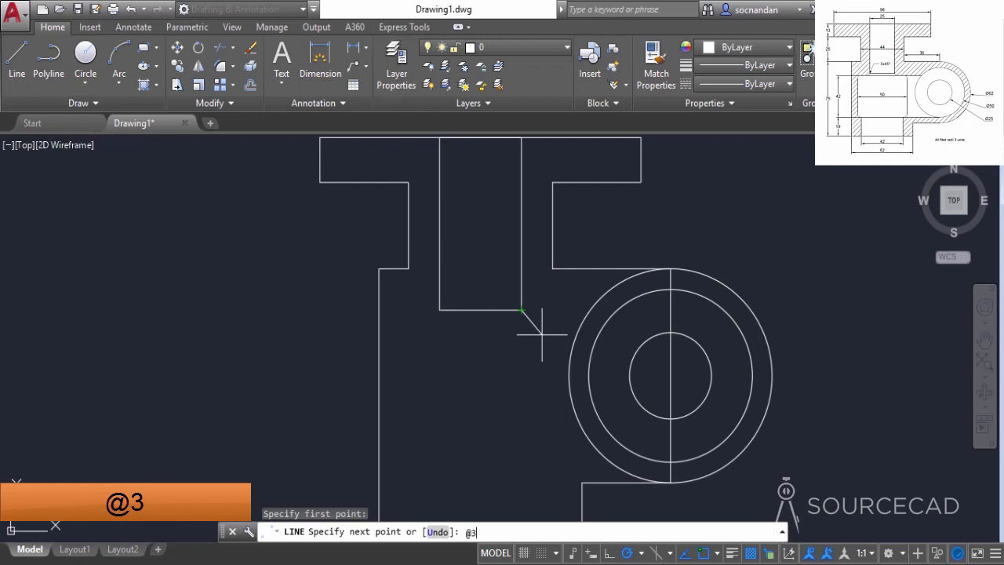
pyautogui.write('<-45')
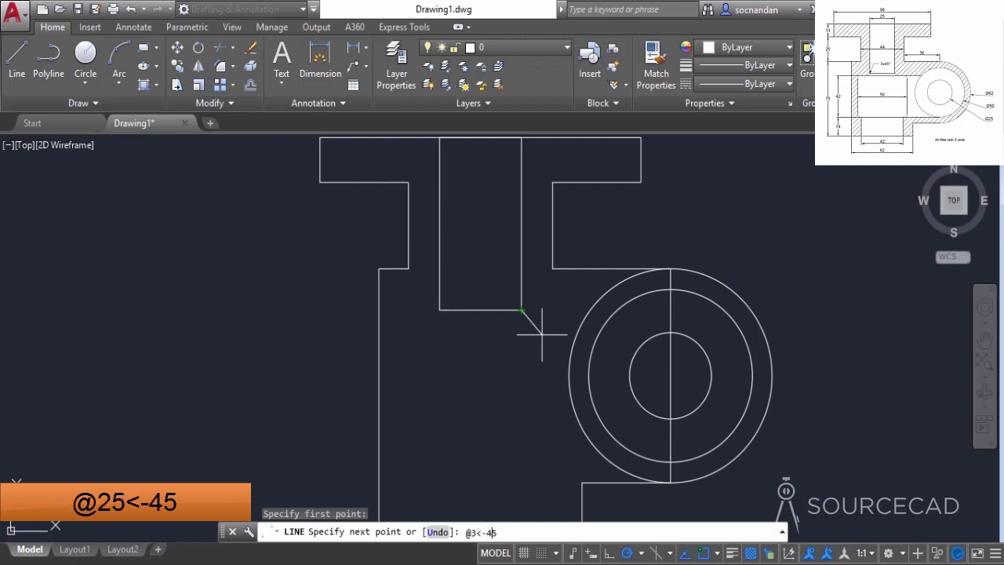
pyautogui.press('Return')
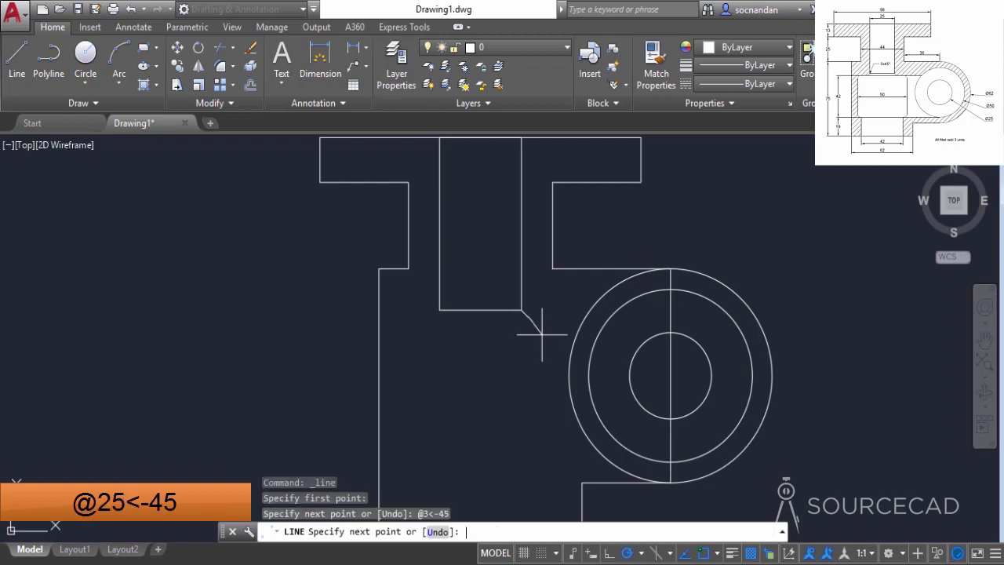
pyautogui.press('Return')
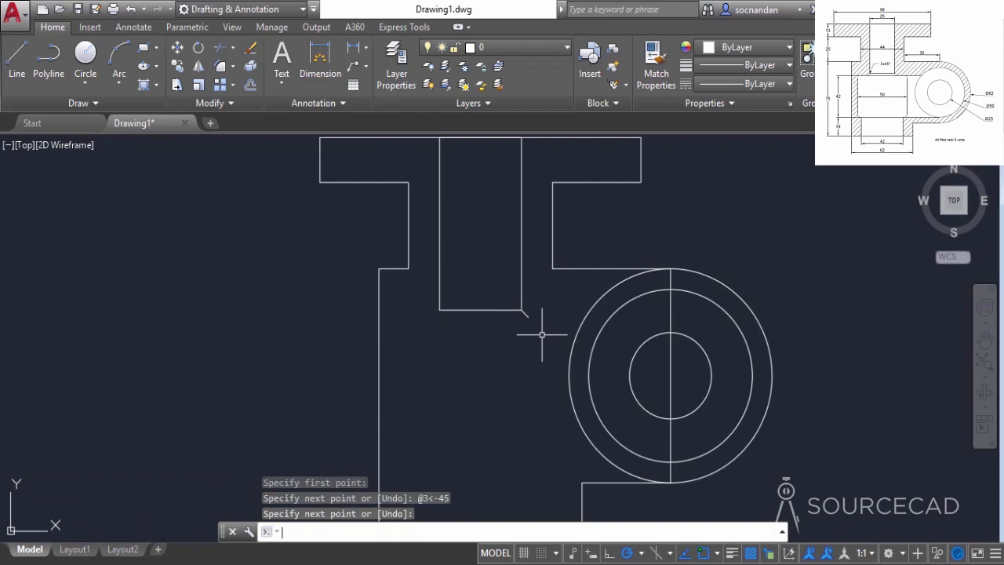
pyautogui.click(526, 314)
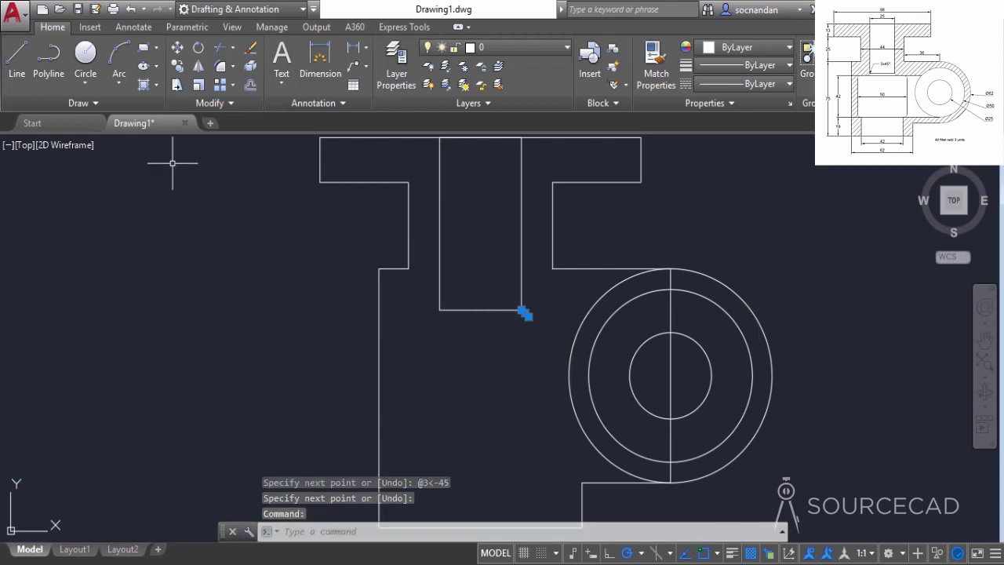
# Mirror the 3-unit chamfer line about the bore's vertical centreline, keeping the original
pyautogui.click(199, 69)
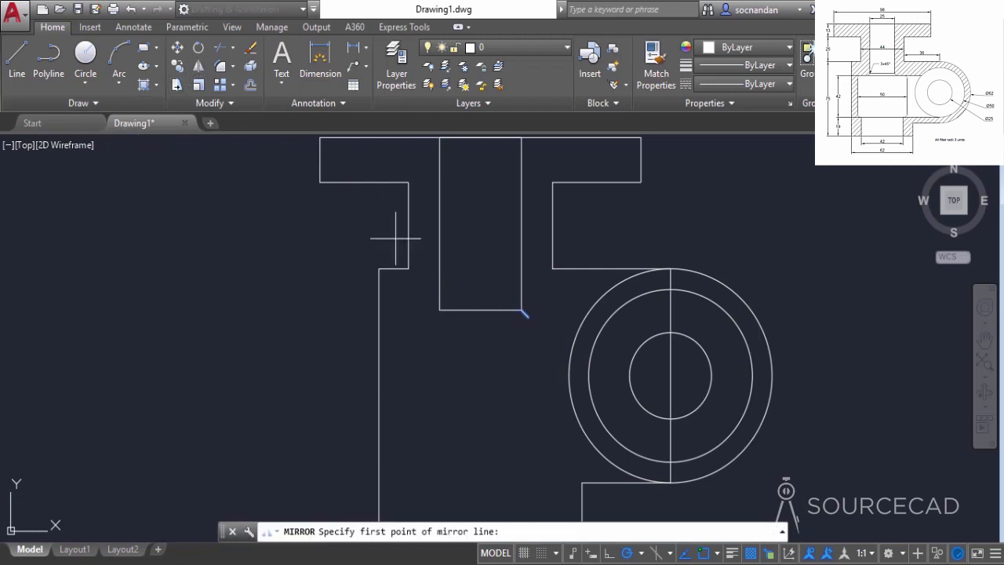
pyautogui.click(480, 310)
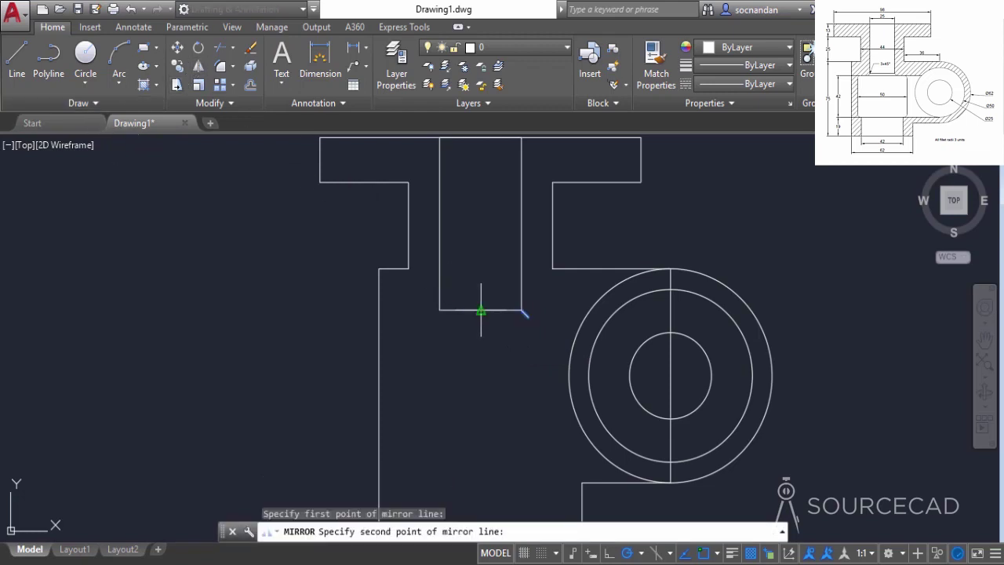
pyautogui.click(482, 399)
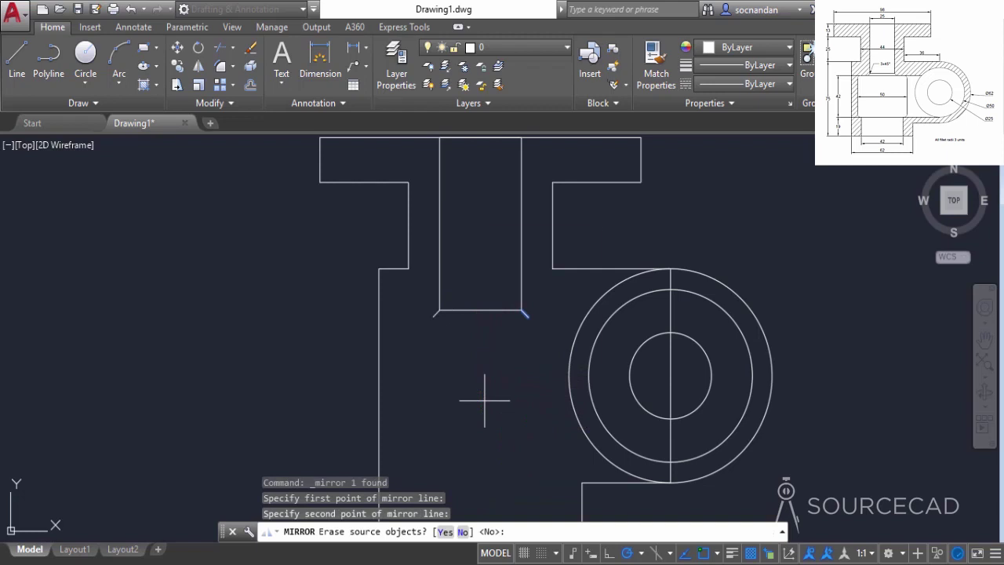
pyautogui.rightClick(485, 229)
pyautogui.click(512, 239)
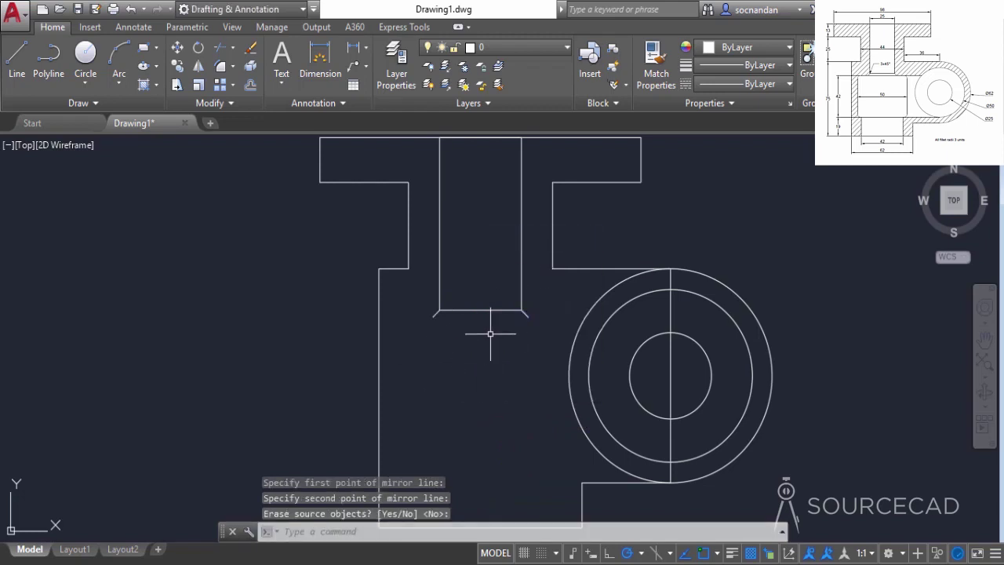
pyautogui.scroll(-2, 494, 331)
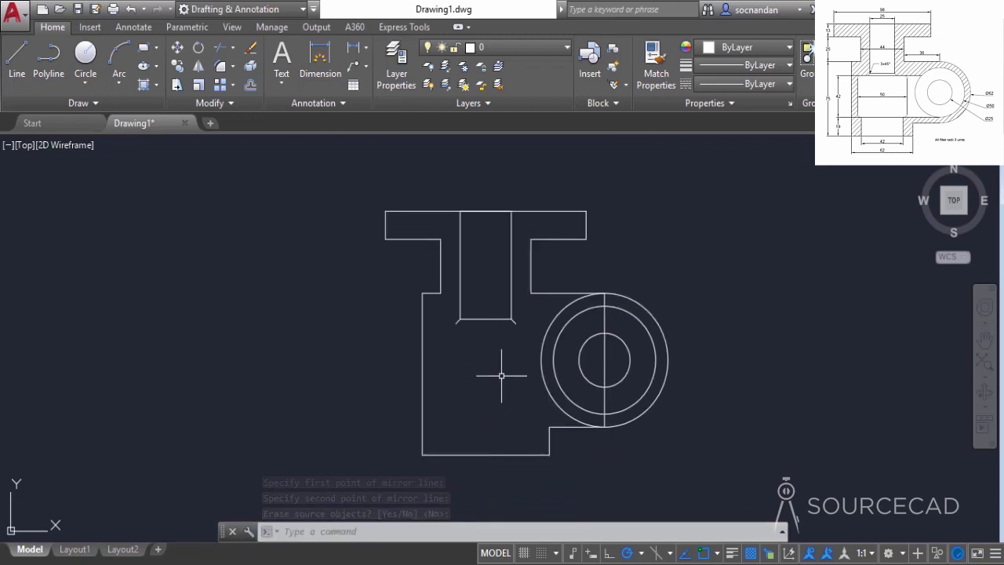
pyautogui.moveTo(505, 392)
pyautogui.mouseDown(button='middle')
pyautogui.moveTo(490, 365)
pyautogui.moveTo(495, 339)
pyautogui.mouseUp(button='middle')
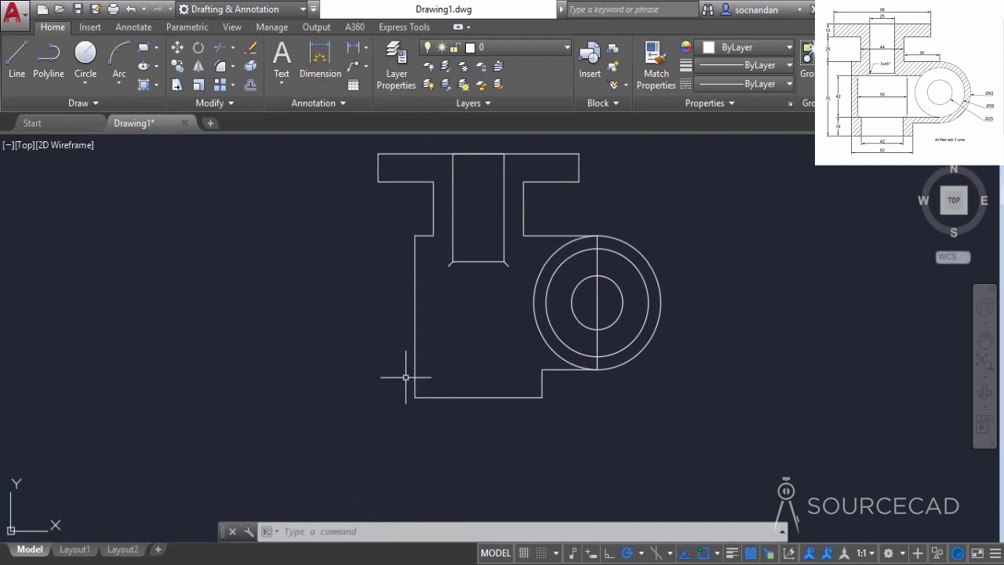
# Draw a 42 by 19 rectangle with ortho mode toggled on
pyautogui.click(144, 47)
pyautogui.click(214, 390)
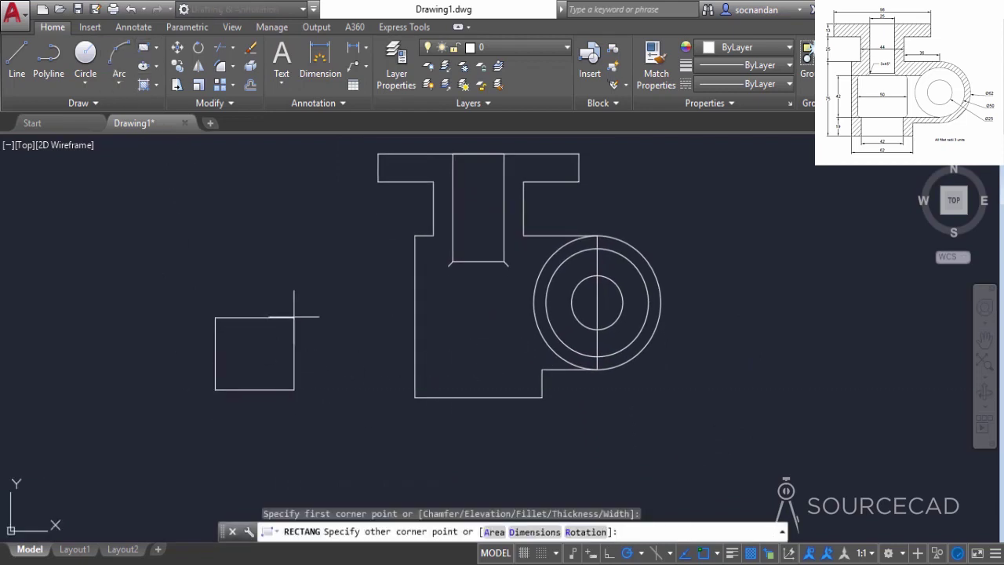
pyautogui.press('F8')
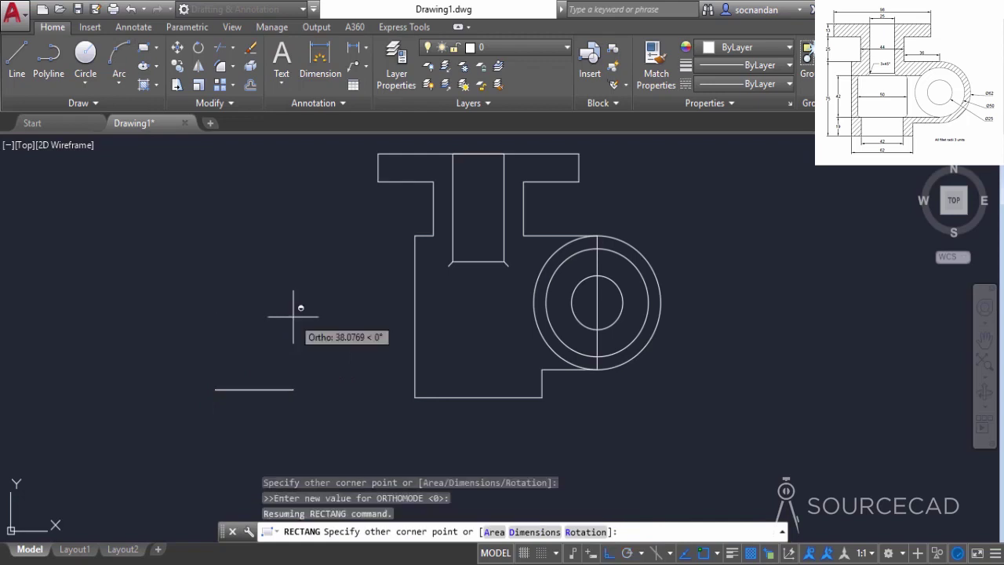
pyautogui.write('@')
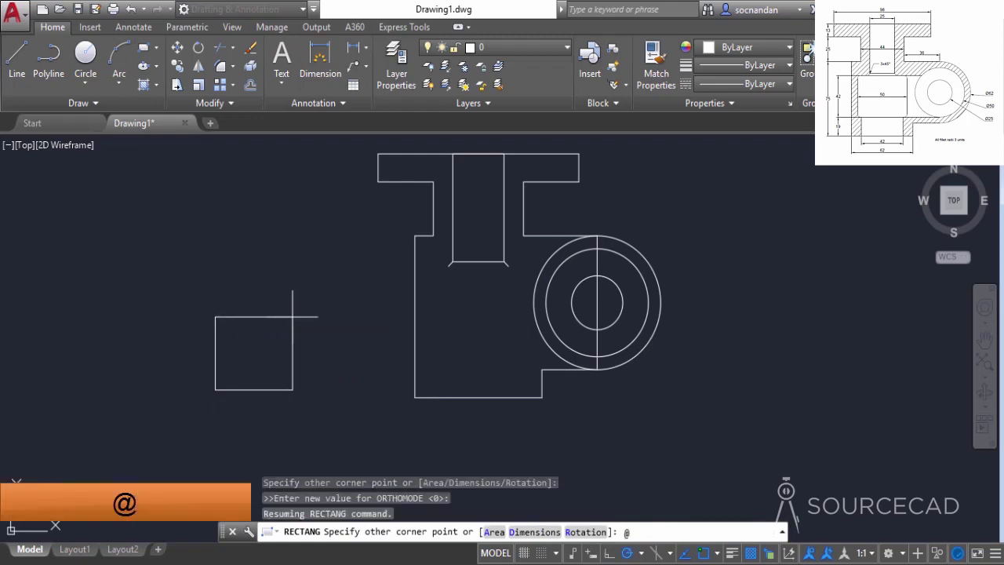
pyautogui.write('42,19')
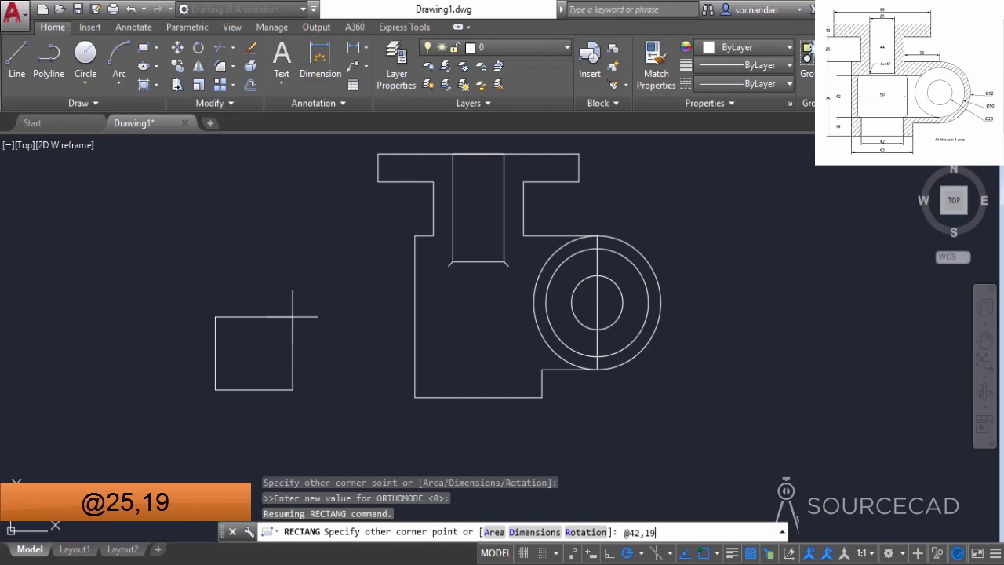
pyautogui.press('Return')
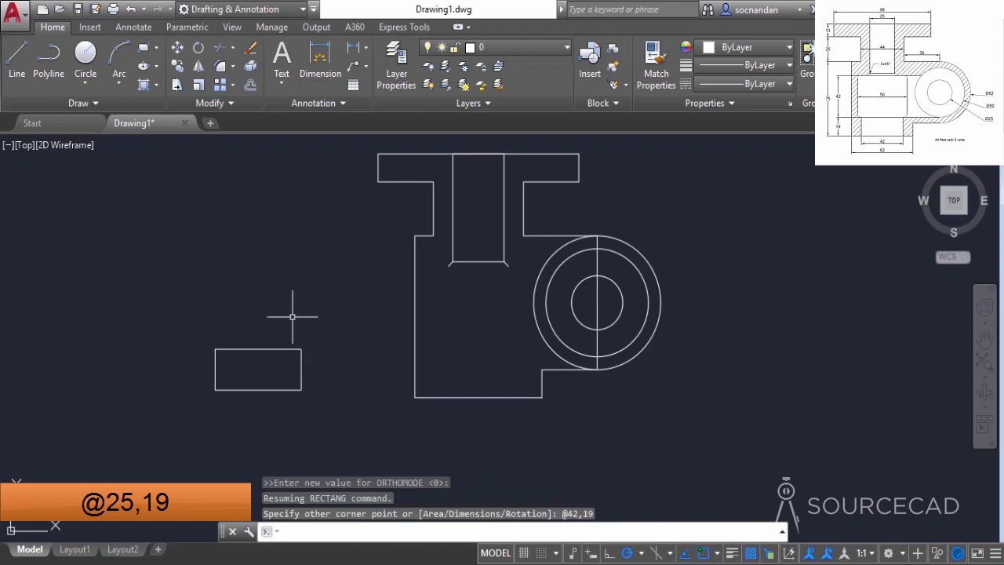
# Move the 42 by 19 rectangle from its bottom midpoint to the body's bottom-edge midpoint
pyautogui.click(285, 359)
pyautogui.click(227, 306)
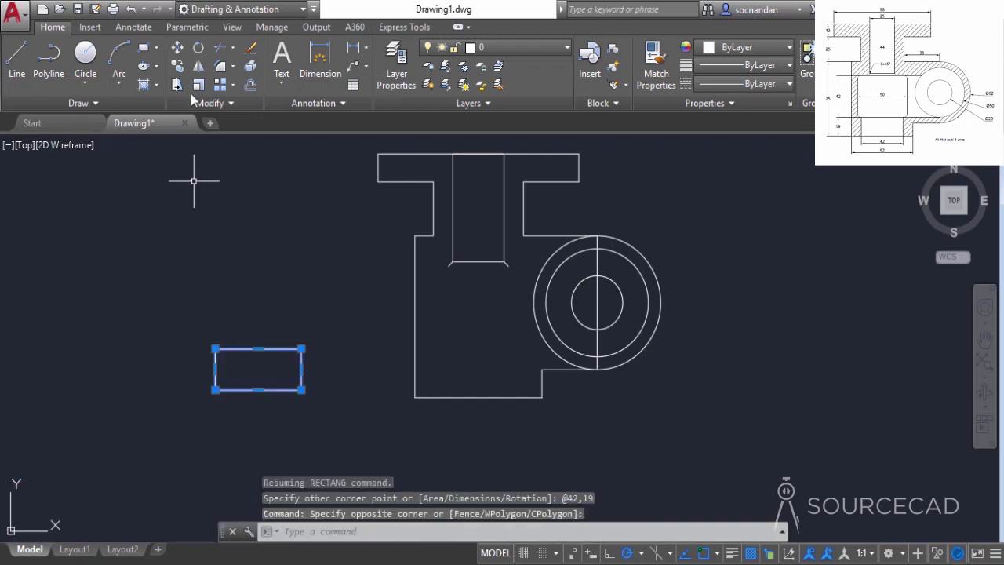
pyautogui.click(177, 47)
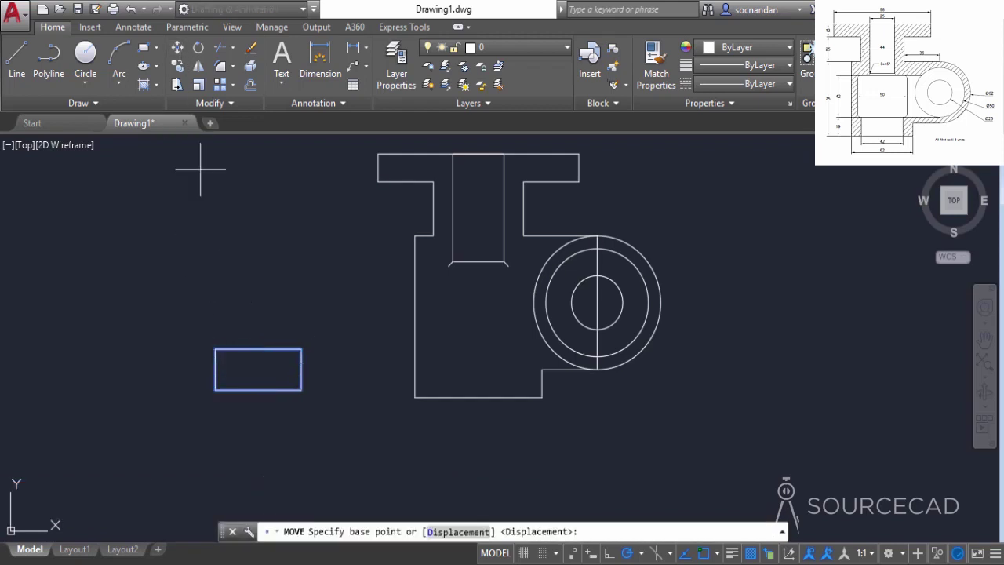
pyautogui.click(258, 389)
pyautogui.click(478, 400)
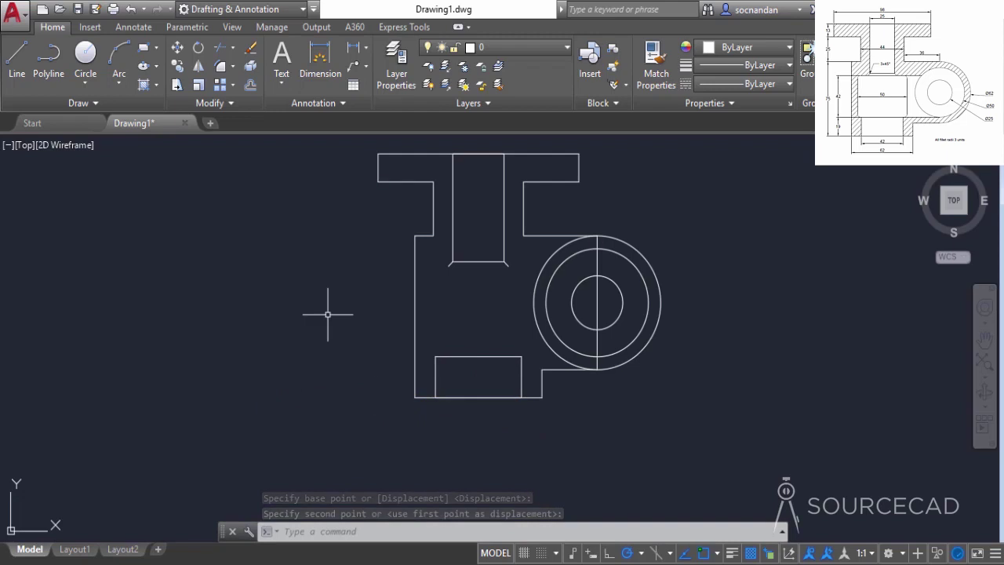
# Draw a 50 by 42 rectangle left of the body and select it
pyautogui.click(144, 48)
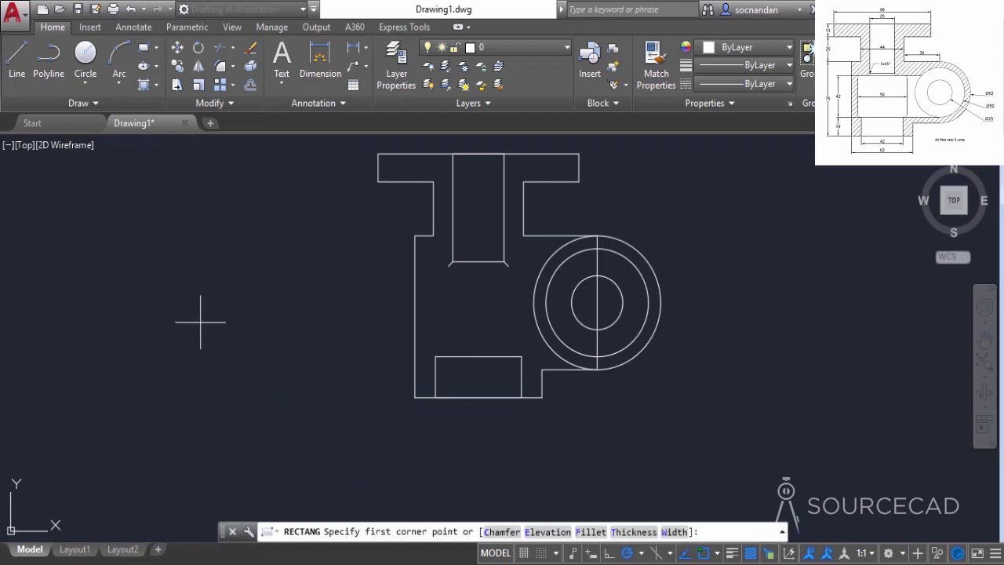
pyautogui.click(189, 354)
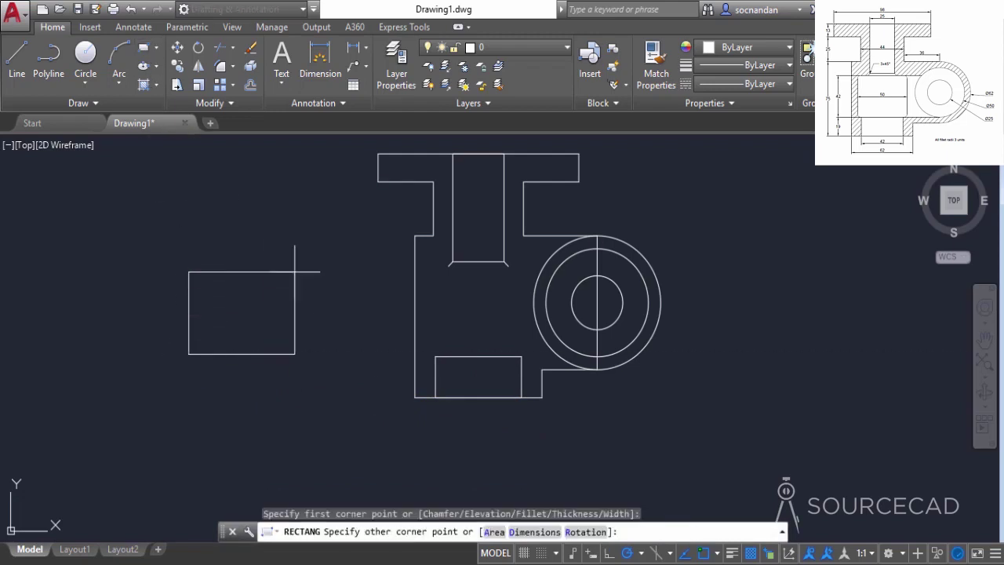
pyautogui.write('@')
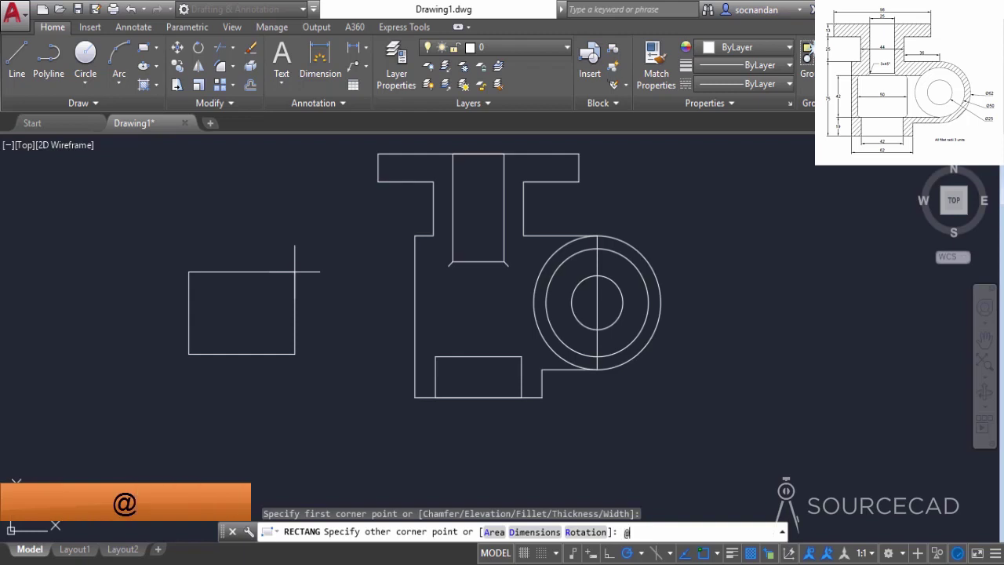
pyautogui.write('50,42')
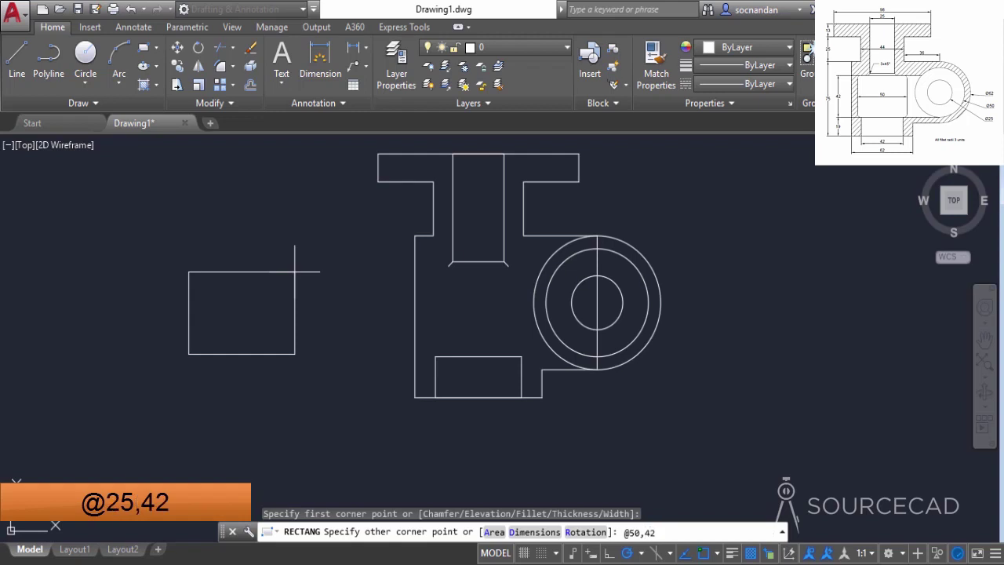
pyautogui.press('Return')
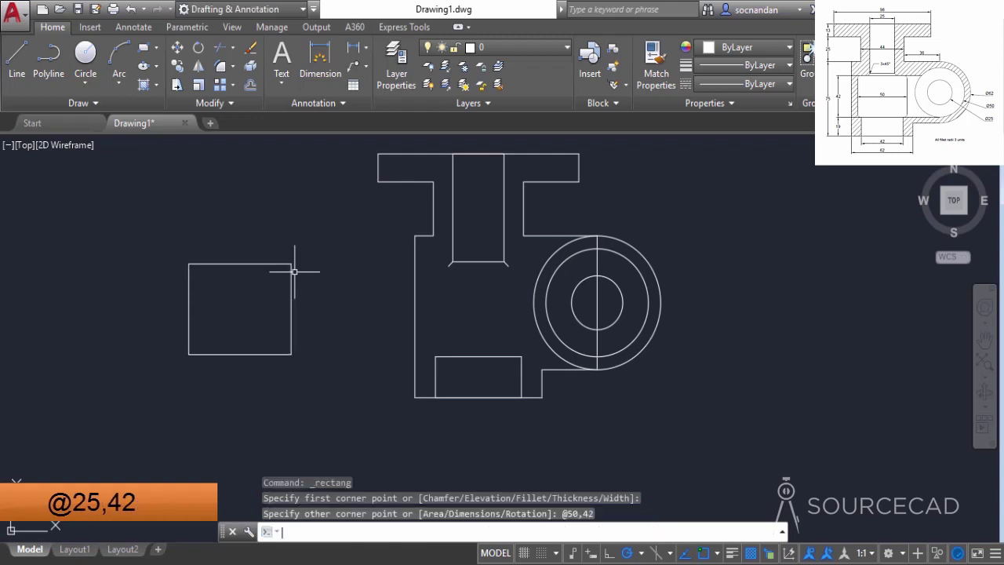
pyautogui.click(265, 260)
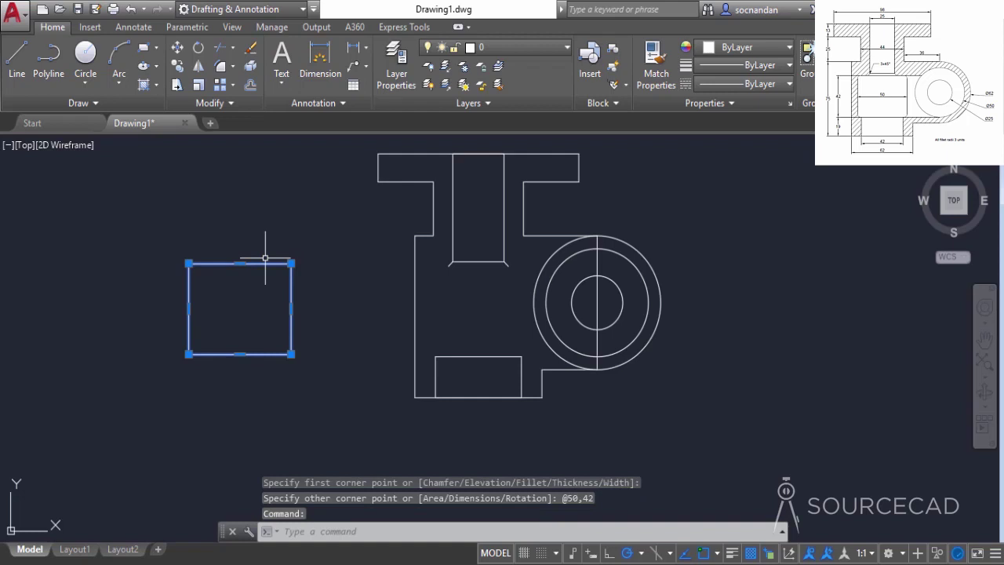
pyautogui.click(177, 47)
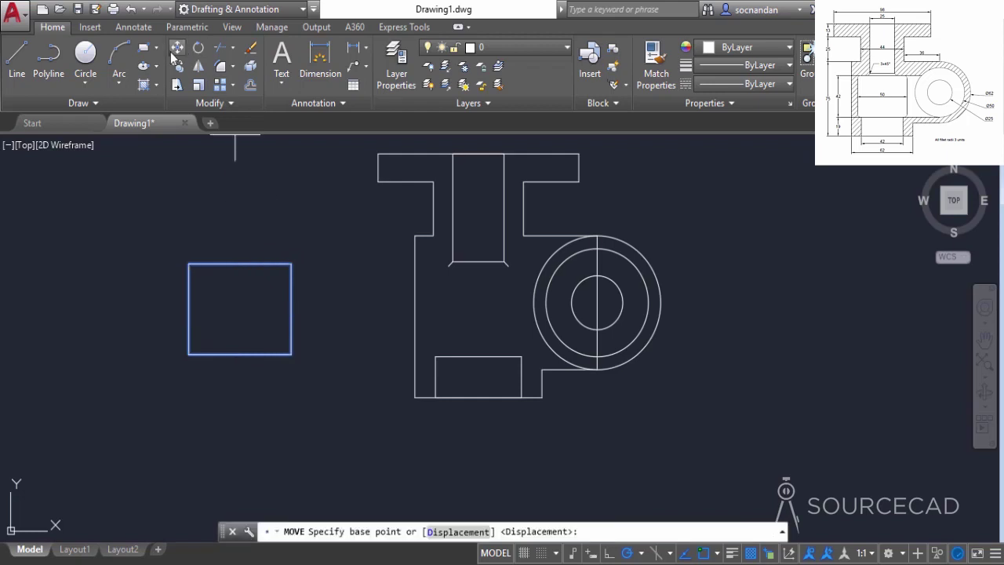
# Set the 50 by 42 rectangle's bottom midpoint on the 42 by 19 rectangle's top midpoint
pyautogui.click(240, 353)
pyautogui.click(476, 356)
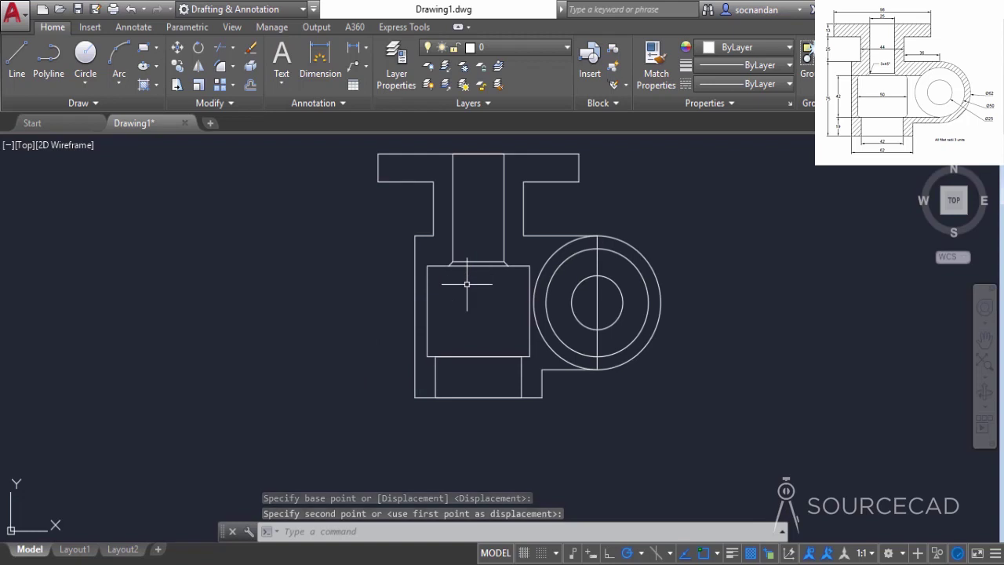
pyautogui.scroll(4, 495, 262)
pyautogui.scroll(2, 495, 262)
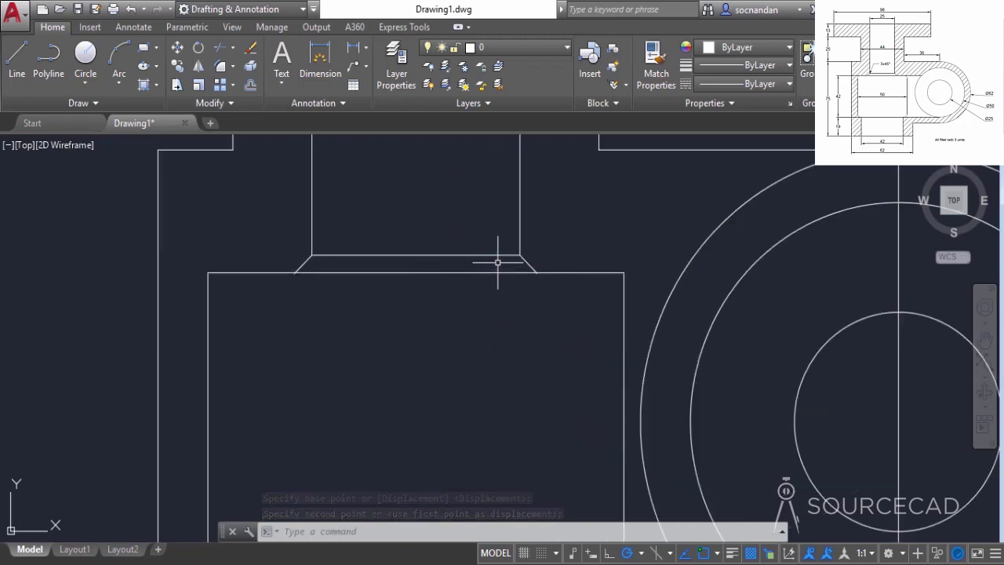
pyautogui.scroll(5, 314, 273)
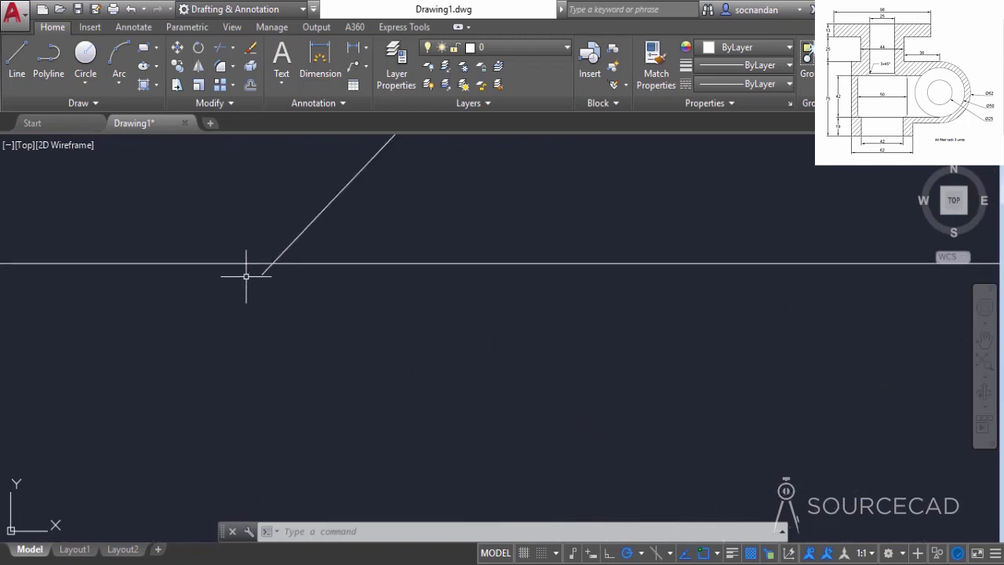
pyautogui.scroll(1, 262, 273)
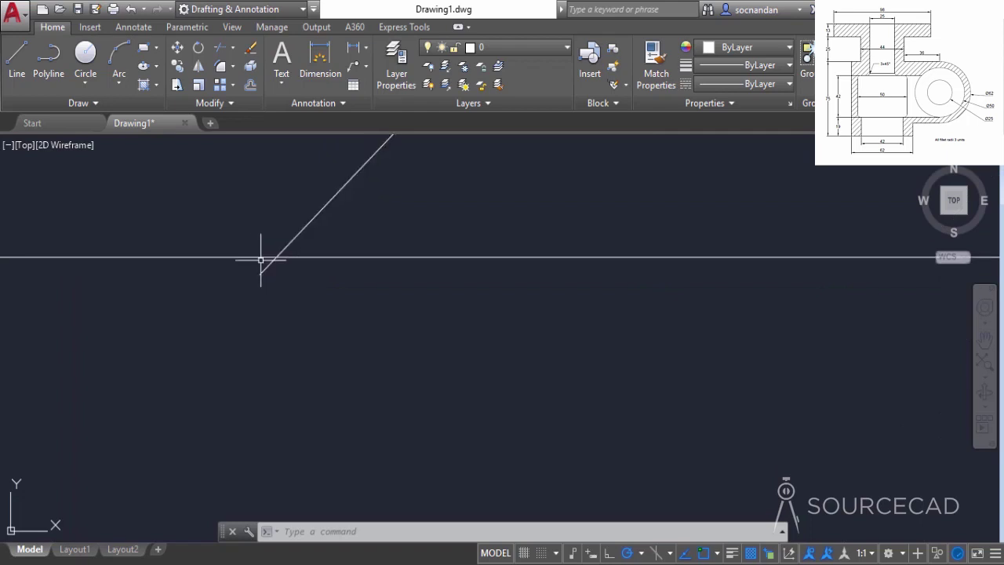
pyautogui.scroll(2, 262, 270)
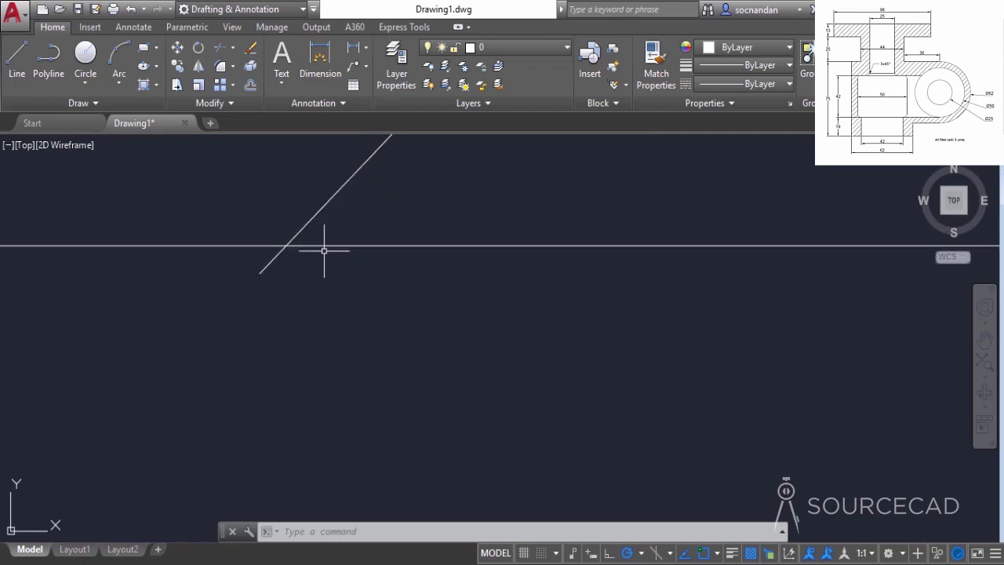
# Trim the chamfer line overhangs back to the 50 by 42 rectangle's top edge
pyautogui.click(221, 51)
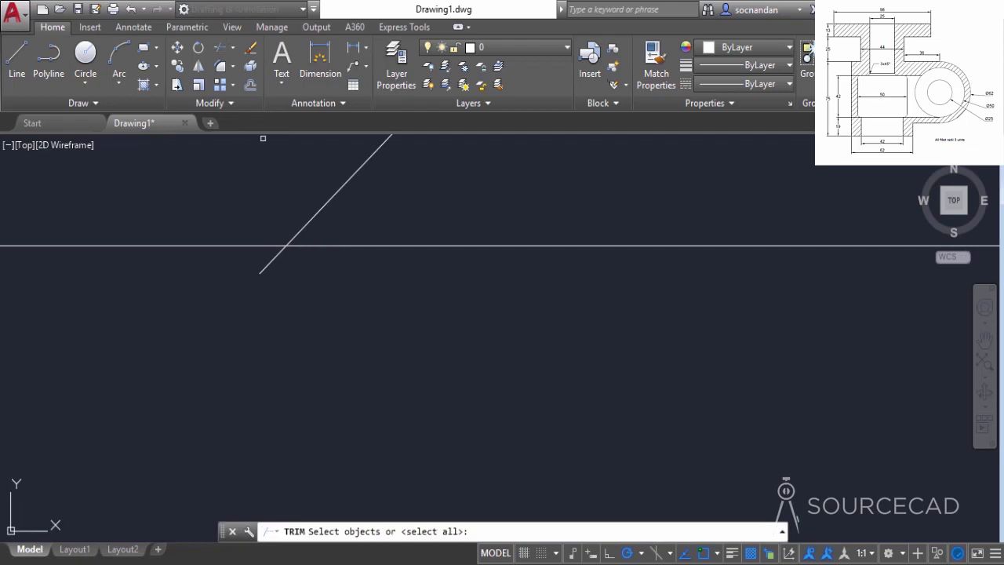
pyautogui.press('Return')
pyautogui.click(263, 269)
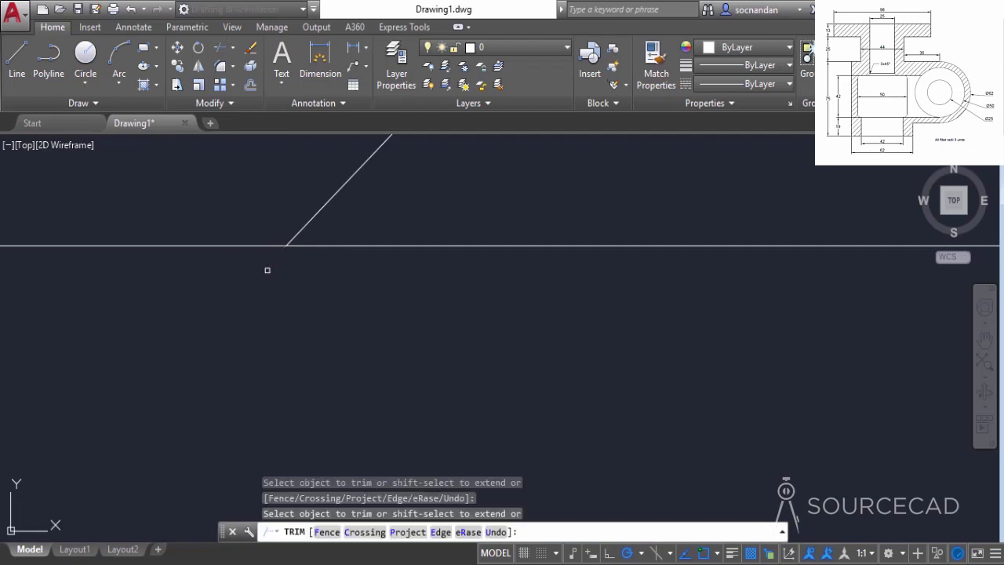
pyautogui.scroll(-2, 349, 274)
pyautogui.scroll(-2, 349, 275)
pyautogui.scroll(-3, 650, 321)
pyautogui.scroll(4, 957, 330)
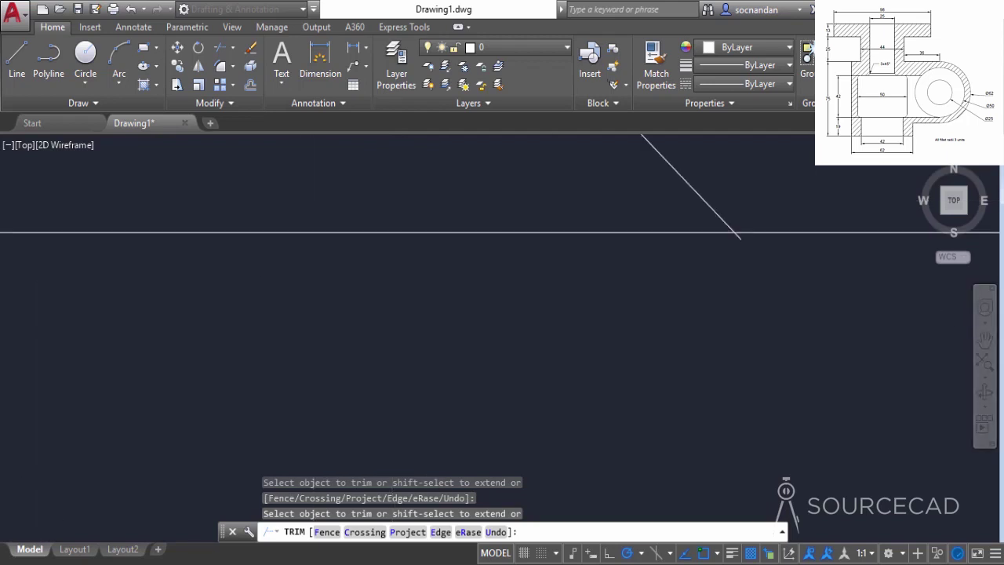
pyautogui.moveTo(743, 248); pyautogui.dragTo(627, 218, button='middle')
pyautogui.scroll(-5, 560, 269)
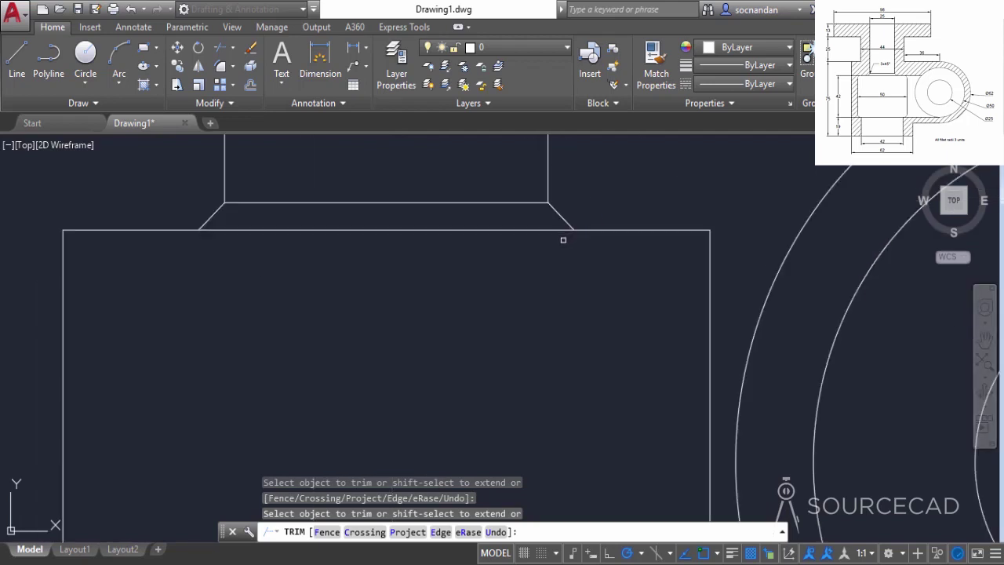
pyautogui.rightClick(517, 300)
pyautogui.click(519, 301)
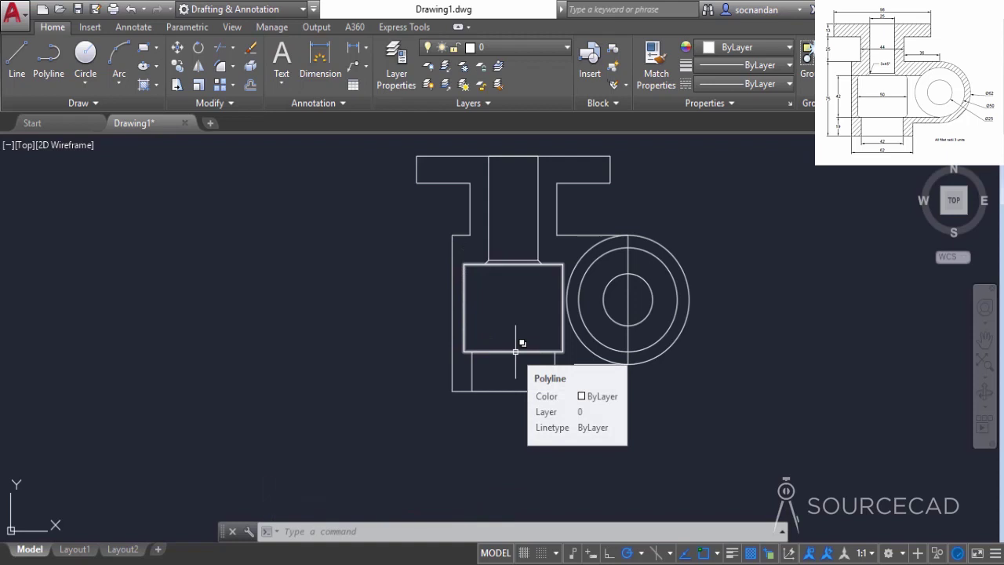
# Fillet all four corners of the 50 by 42 inner rectangle with radius 3 as one polyline
pyautogui.click(222, 67)
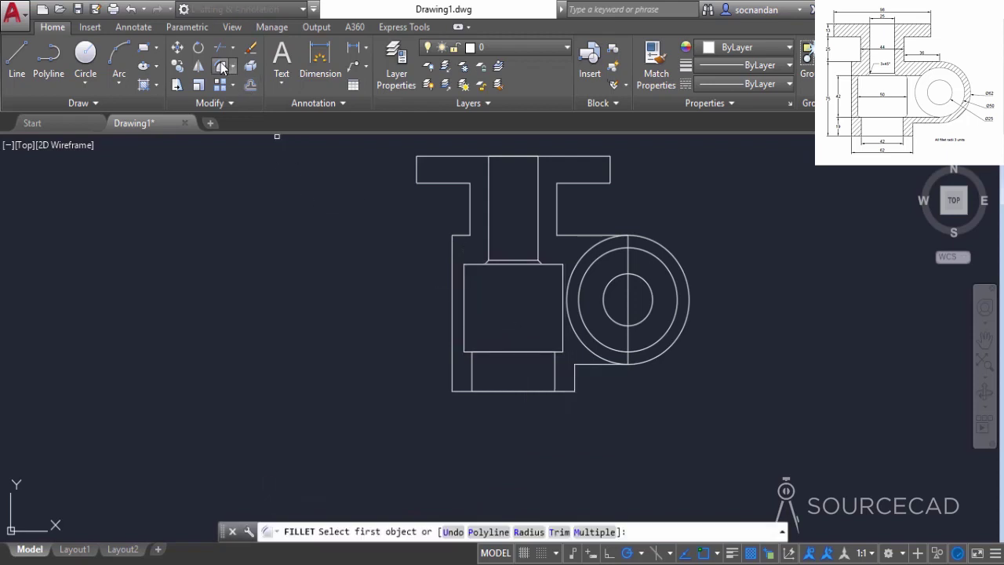
pyautogui.click(528, 531)
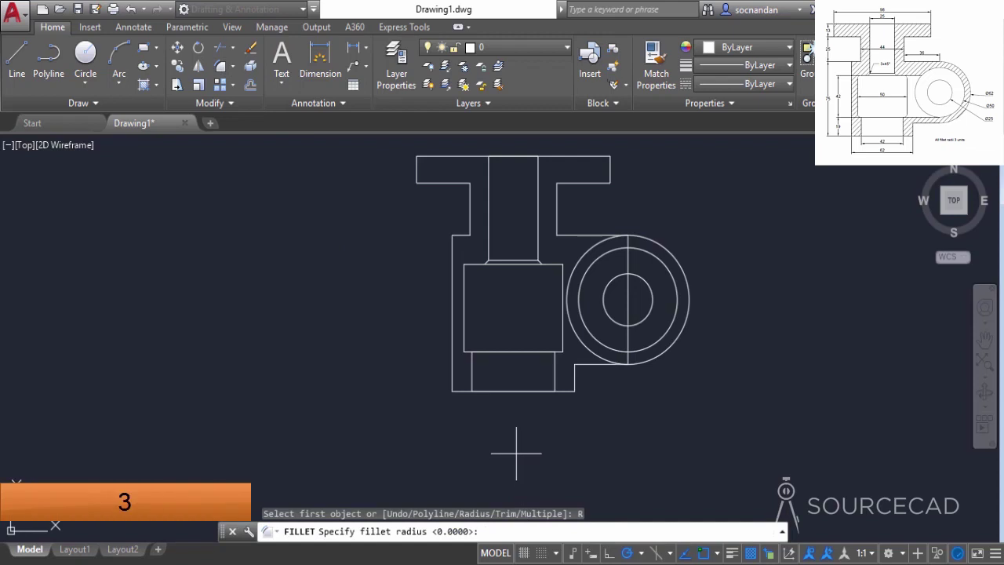
pyautogui.press('Return')
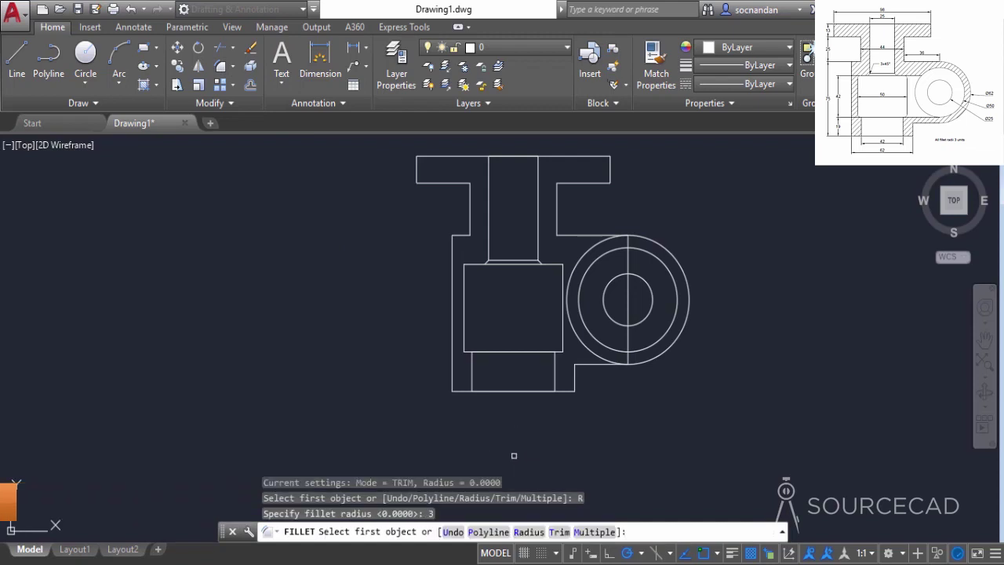
pyautogui.click(487, 532)
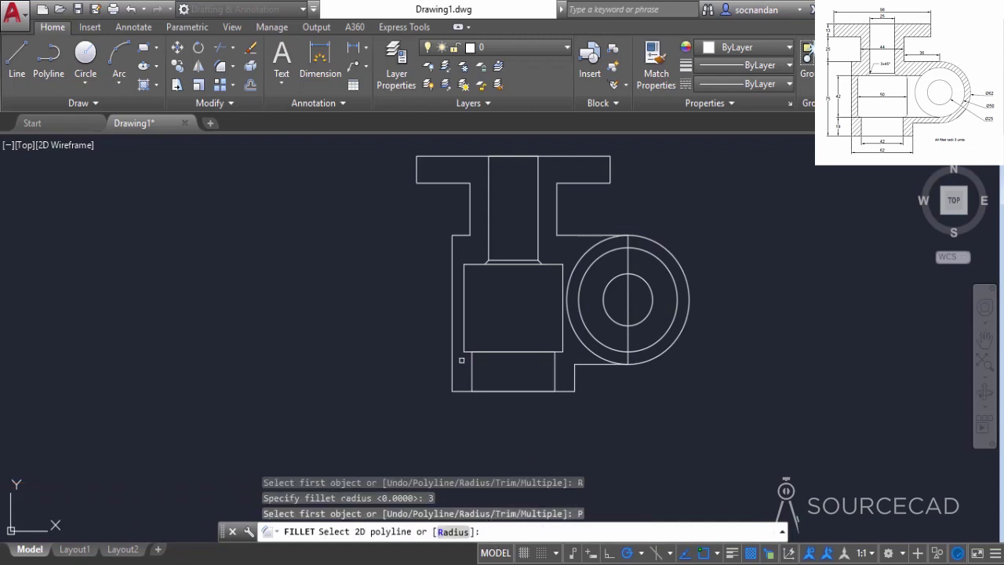
pyautogui.click(464, 304)
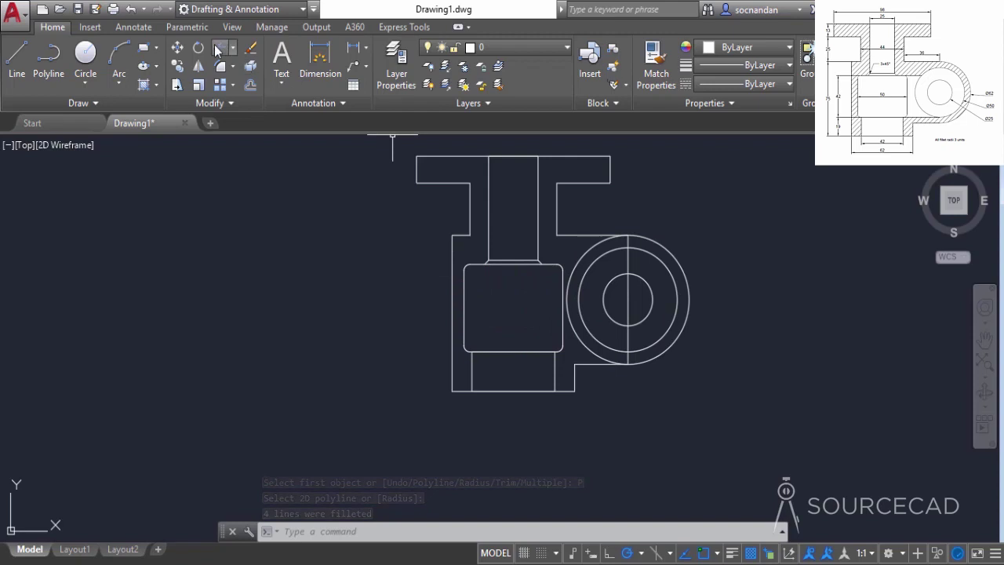
pyautogui.write('tr')
pyautogui.press('Return')
pyautogui.press('Return')
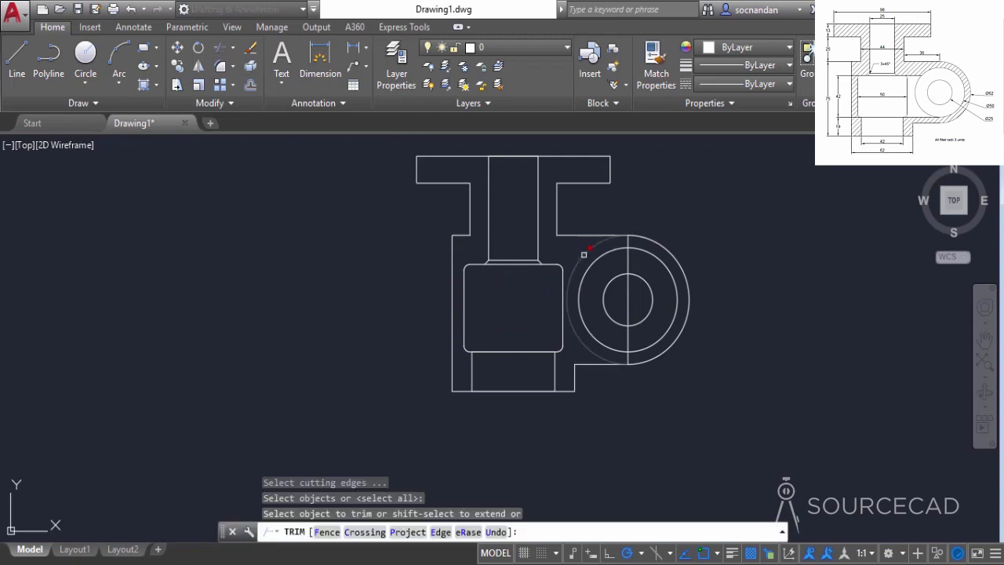
# Trim off the left arc of the outer circle
pyautogui.click(584, 254)
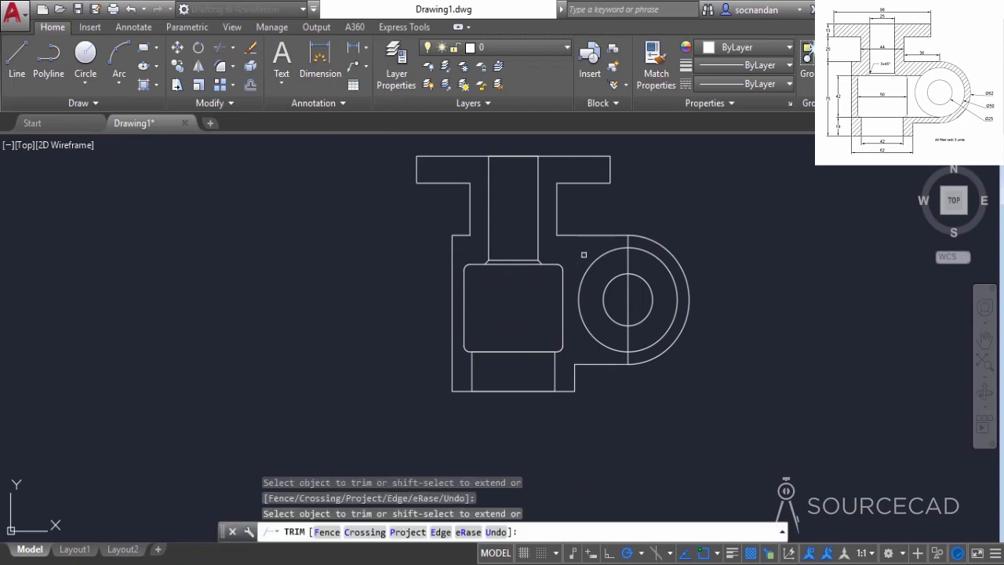
pyautogui.rightClick(656, 220)
pyautogui.click(689, 230)
# Erase the vertical line running through the boss
pyautogui.click(627, 258)
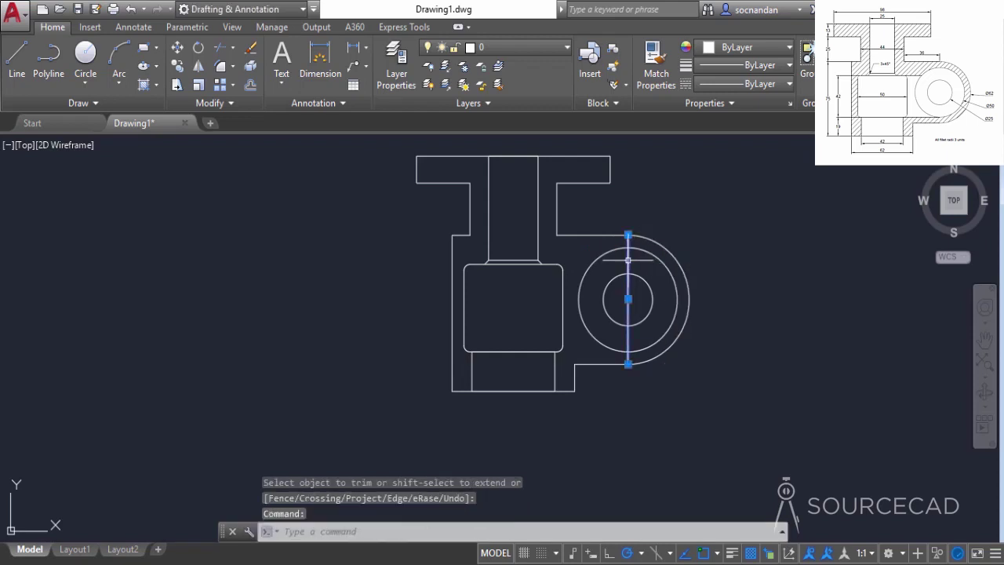
pyautogui.rightClick(666, 210)
pyautogui.click(704, 278)
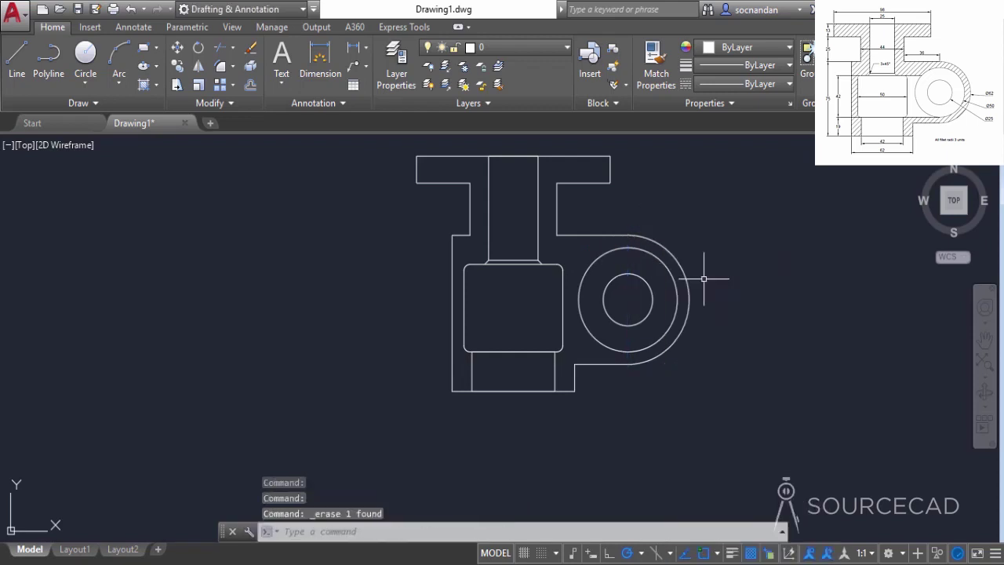
# Draw the top horizontal line from the rectangle's fillet end to the boss circle
pyautogui.click(20, 74)
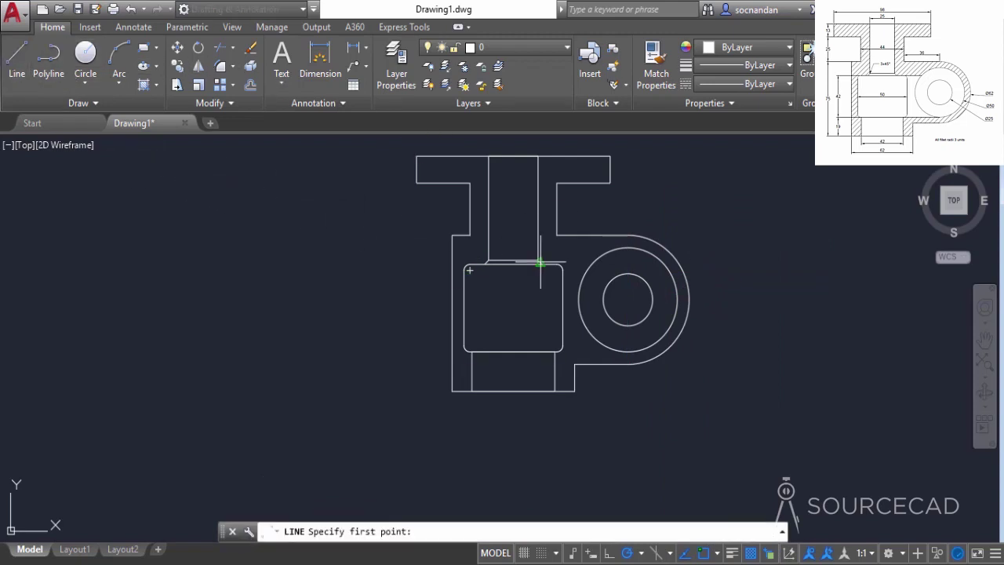
pyautogui.scroll(2, 558, 271)
pyautogui.scroll(4, 559, 270)
pyautogui.click(566, 259)
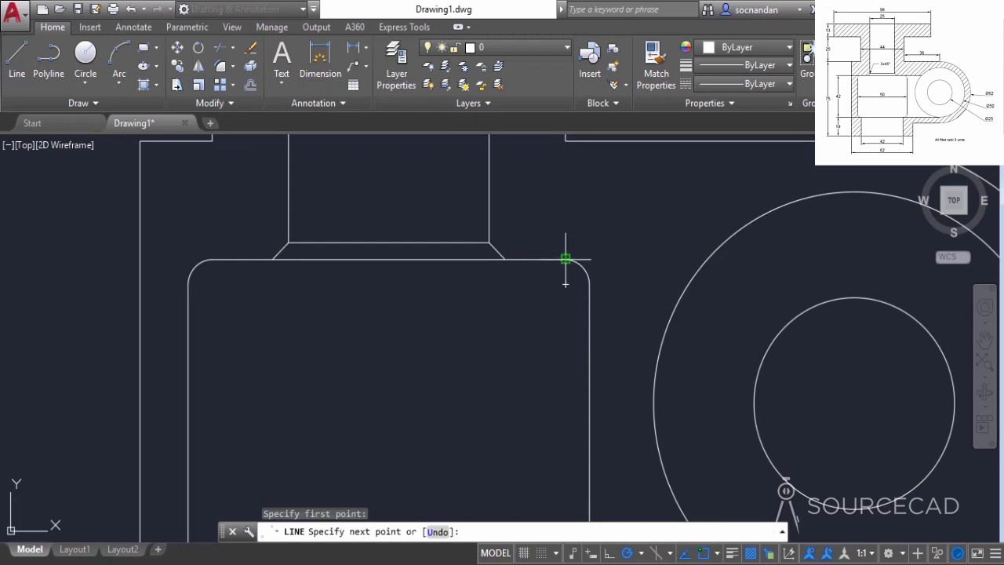
pyautogui.click(708, 259)
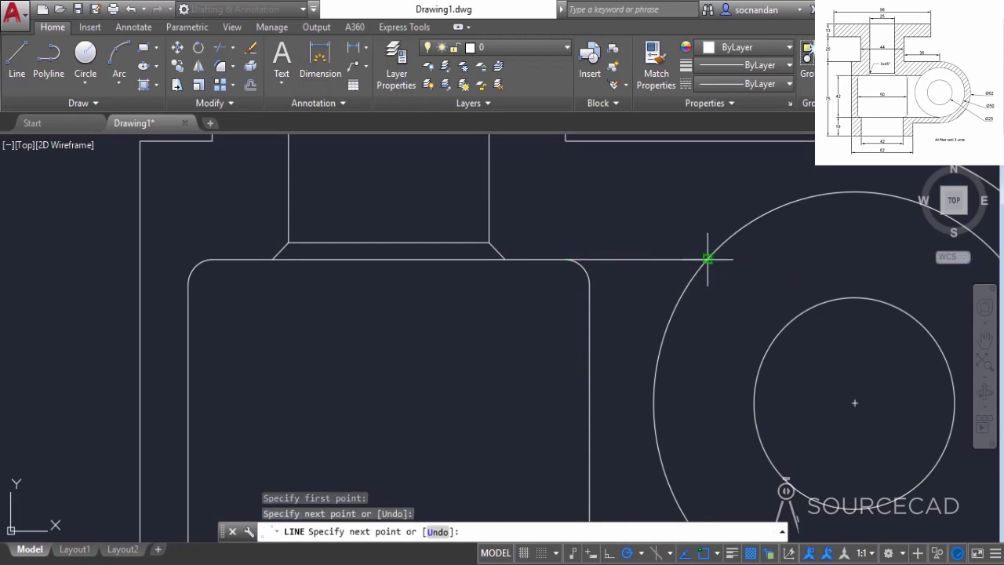
pyautogui.rightClick(810, 227)
pyautogui.click(827, 234)
# Draw the bottom horizontal line from the rectangle's corner to the circle's bottom quadrant
pyautogui.scroll(-3, 734, 338)
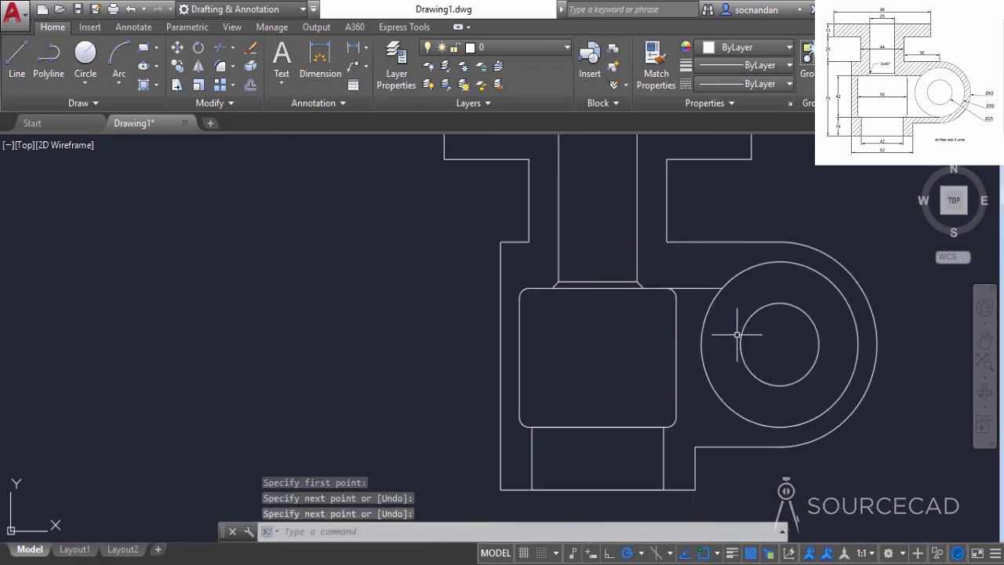
pyautogui.moveTo(734, 347); pyautogui.dragTo(643, 280, button='middle')
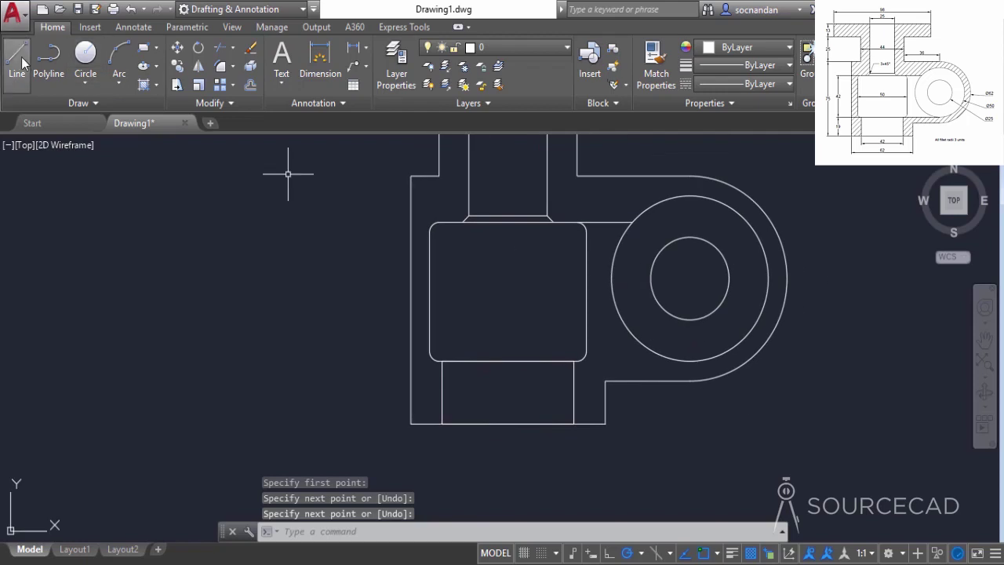
pyautogui.press('Return')
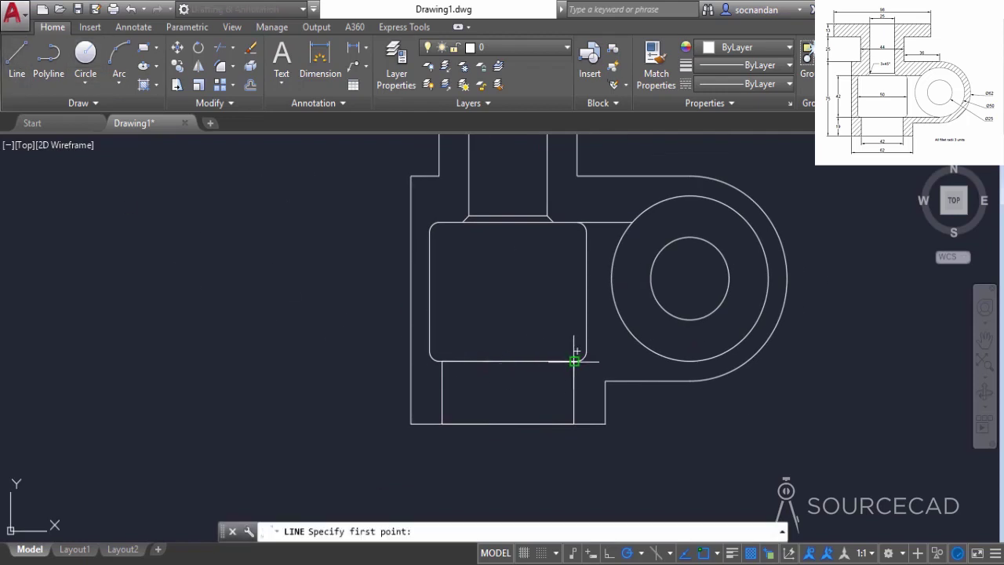
pyautogui.click(574, 361)
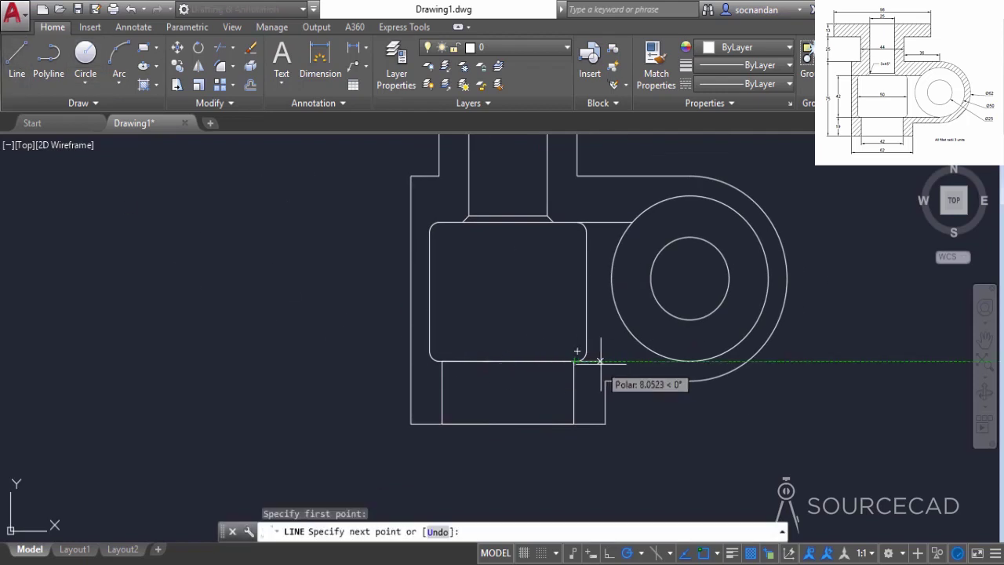
pyautogui.click(689, 362)
pyautogui.rightClick(729, 353)
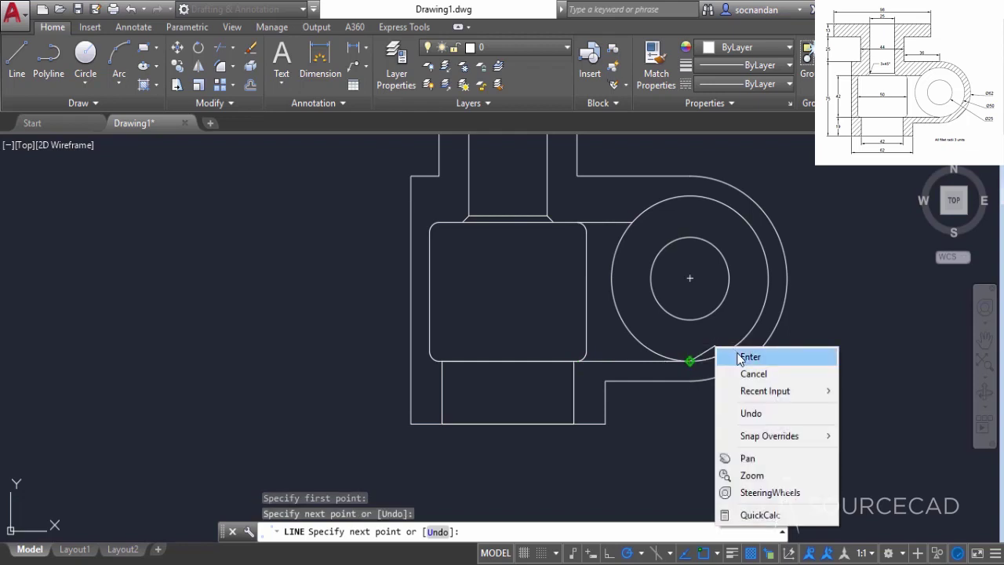
pyautogui.click(750, 354)
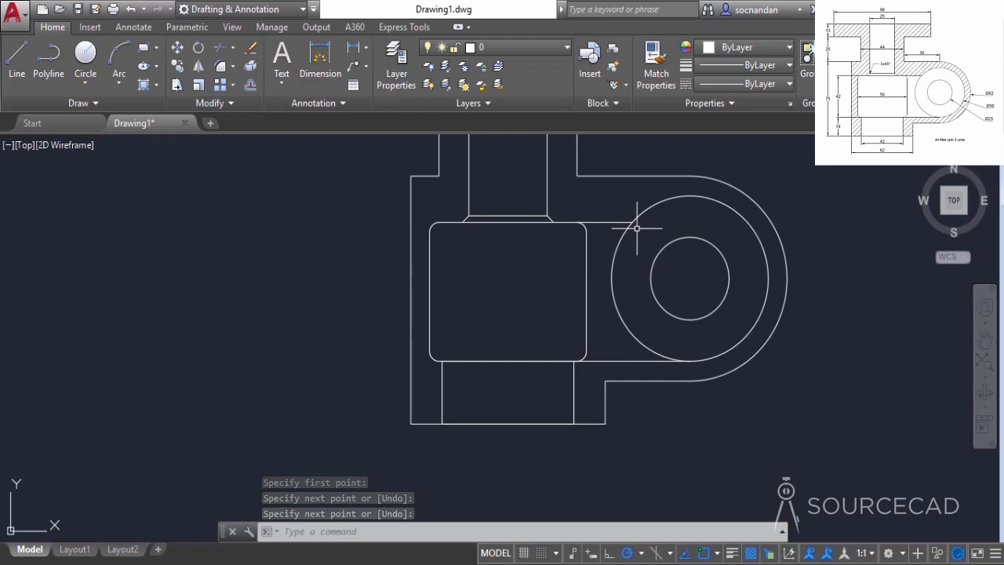
# Confirm Quadrant and Intersection object snaps, recentre the part, and start the Hatch command
pyautogui.click(717, 554)
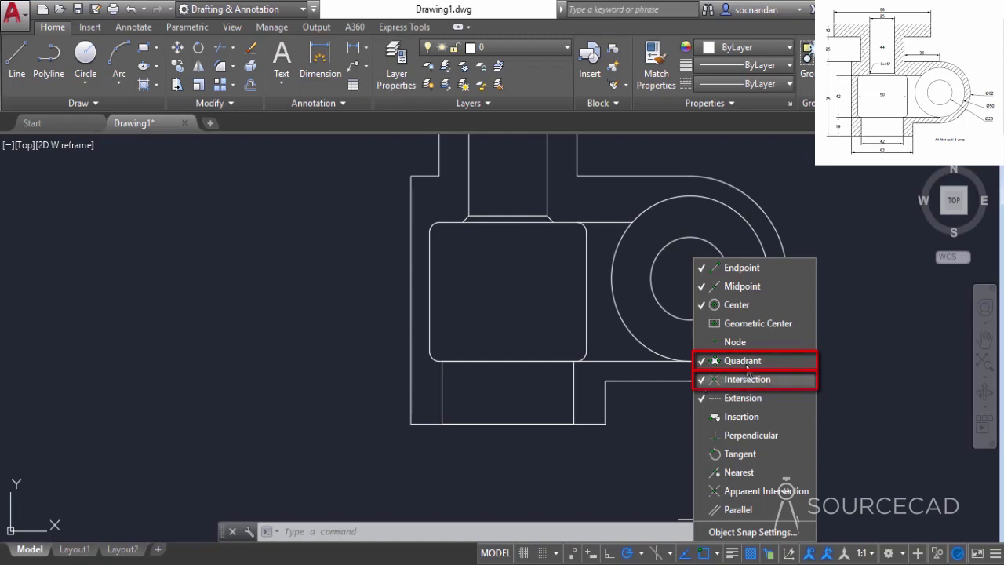
pyautogui.click(543, 395)
pyautogui.scroll(-2, 542, 395)
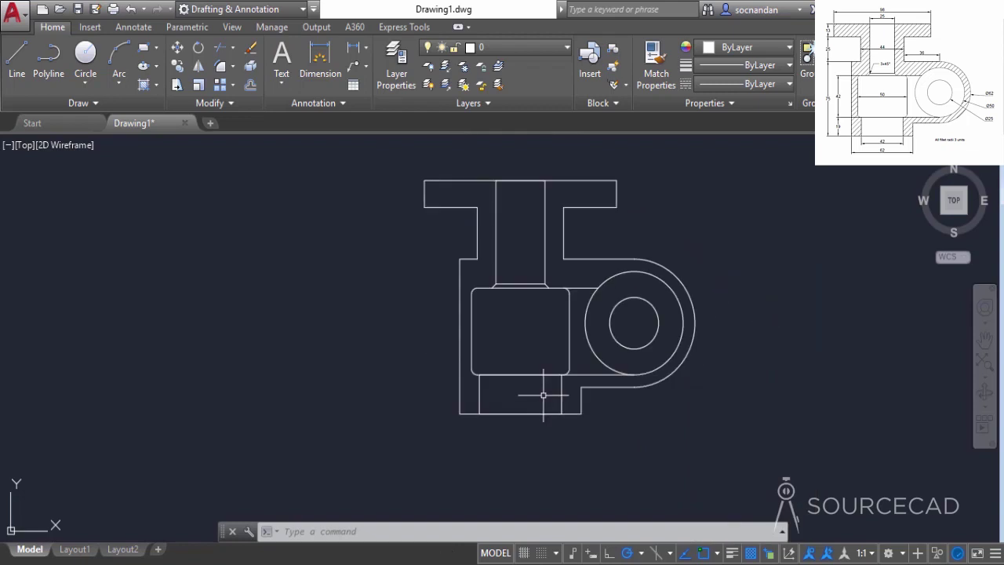
pyautogui.moveTo(531, 317); pyautogui.dragTo(516, 356, button='middle')
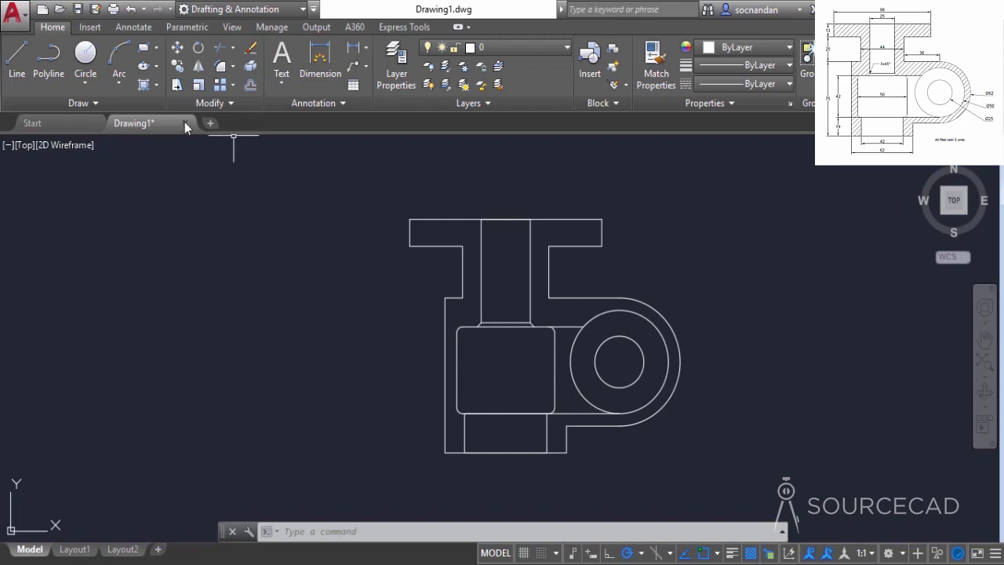
pyautogui.click(144, 89)
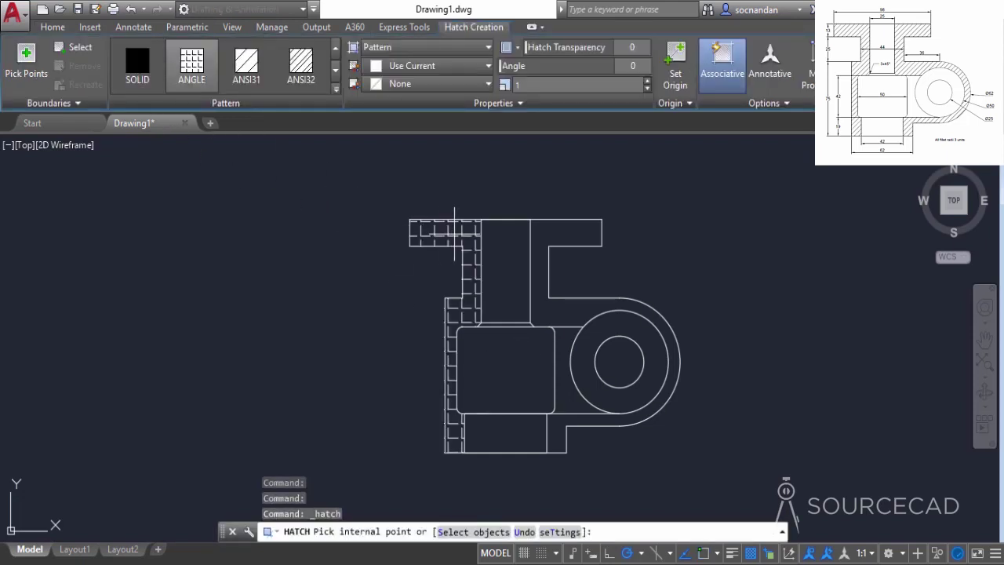
# Hatch the left wall and right boss wall regions with the ANSI31 pattern
pyautogui.click(473, 235)
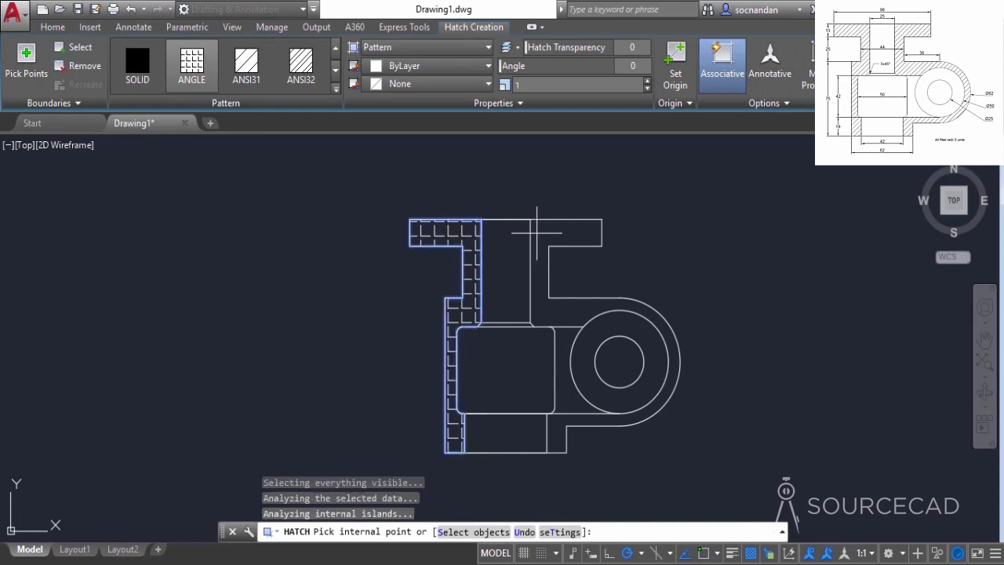
pyautogui.click(553, 229)
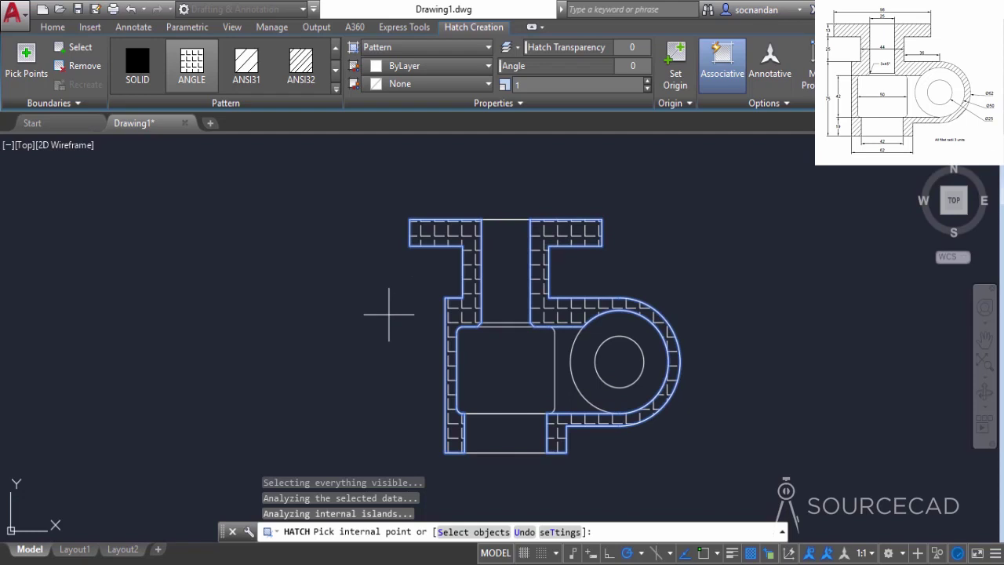
pyautogui.click(257, 74)
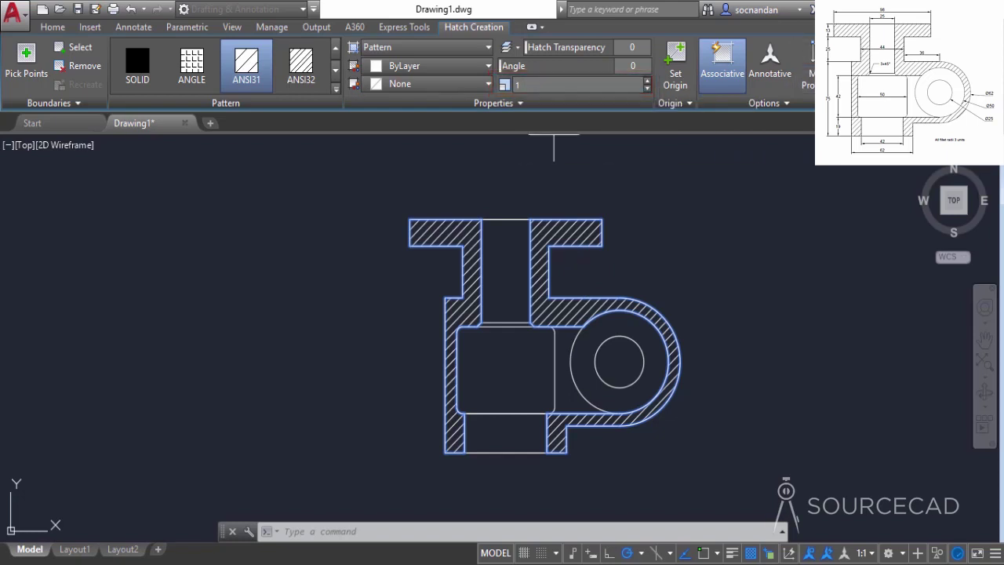
pyautogui.press('Return')
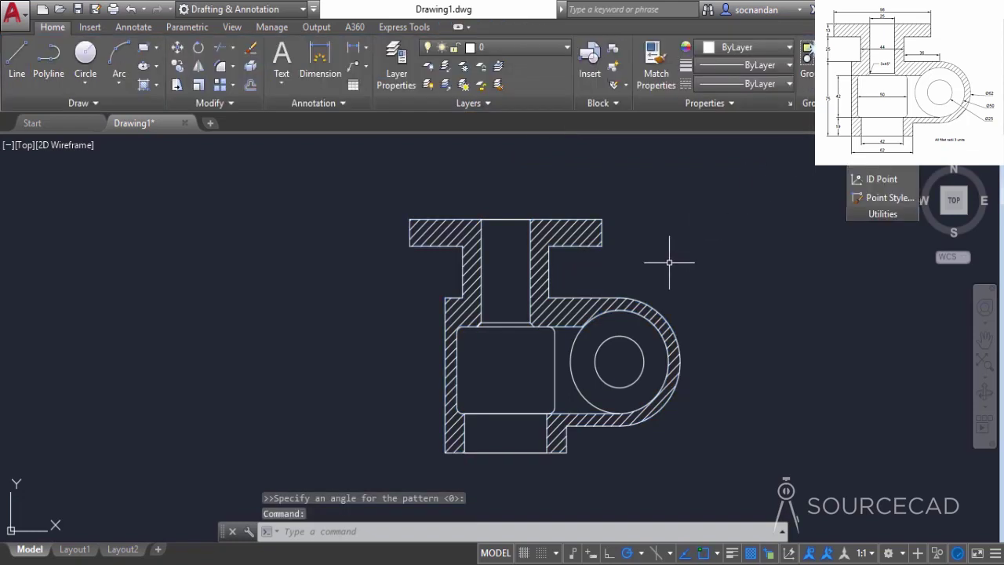